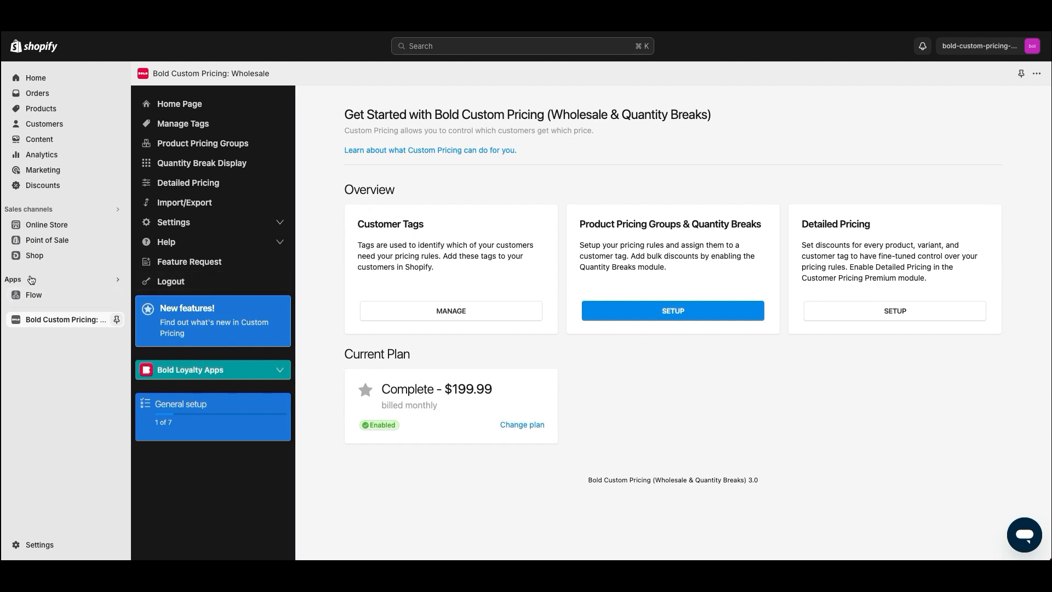
Go to Bold Custom Pricing's Manage Customer Tags page, which lists only the default tag
click(29, 277)
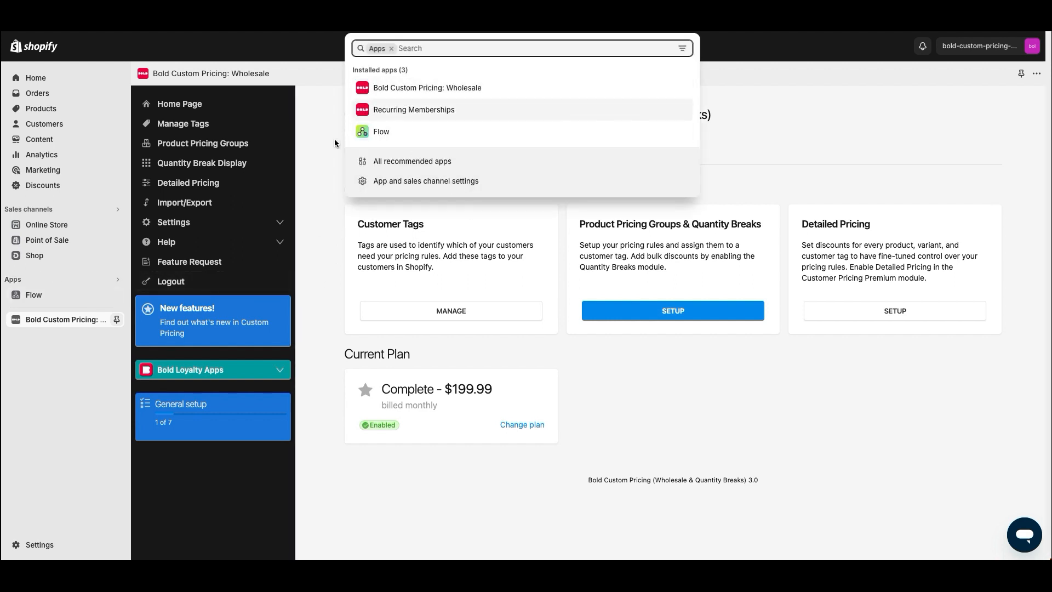
click(323, 155)
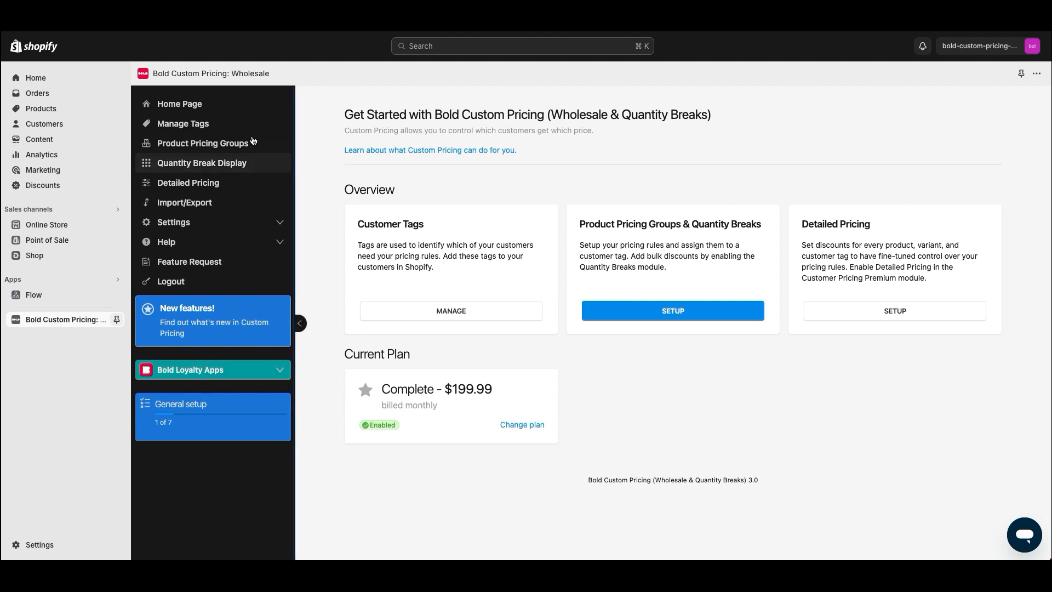
click(277, 124)
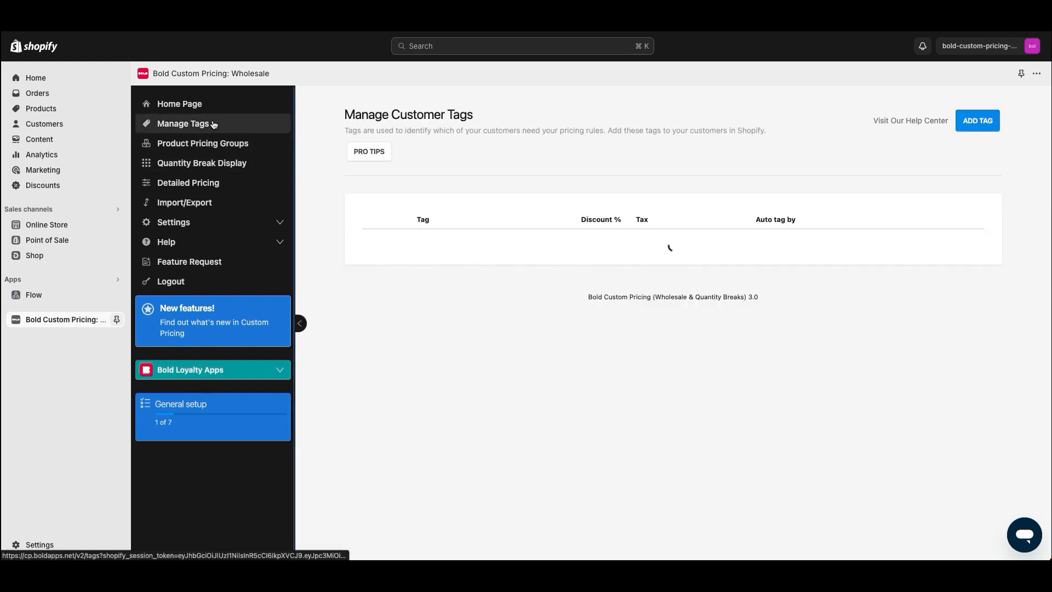
Add a new customer tag and name it VIP
click(977, 121)
drag(418, 294, 435, 291)
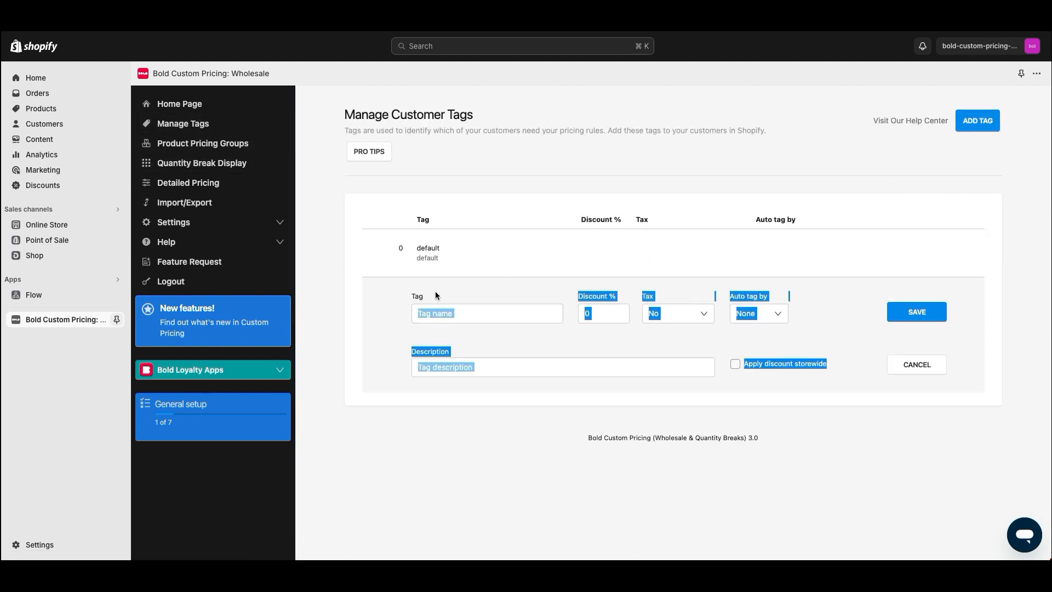
click(370, 329)
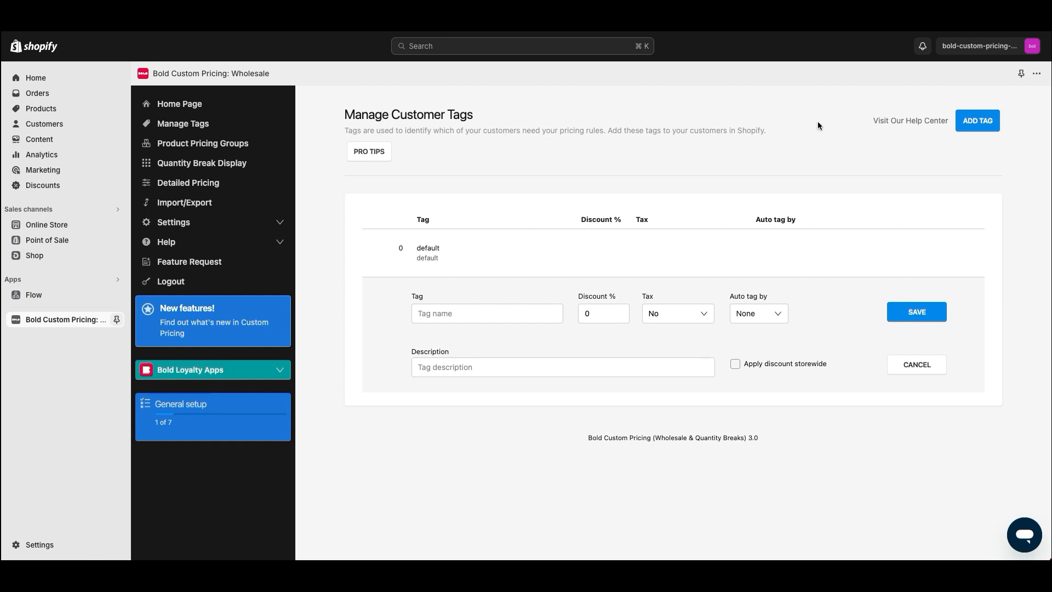
click(475, 313)
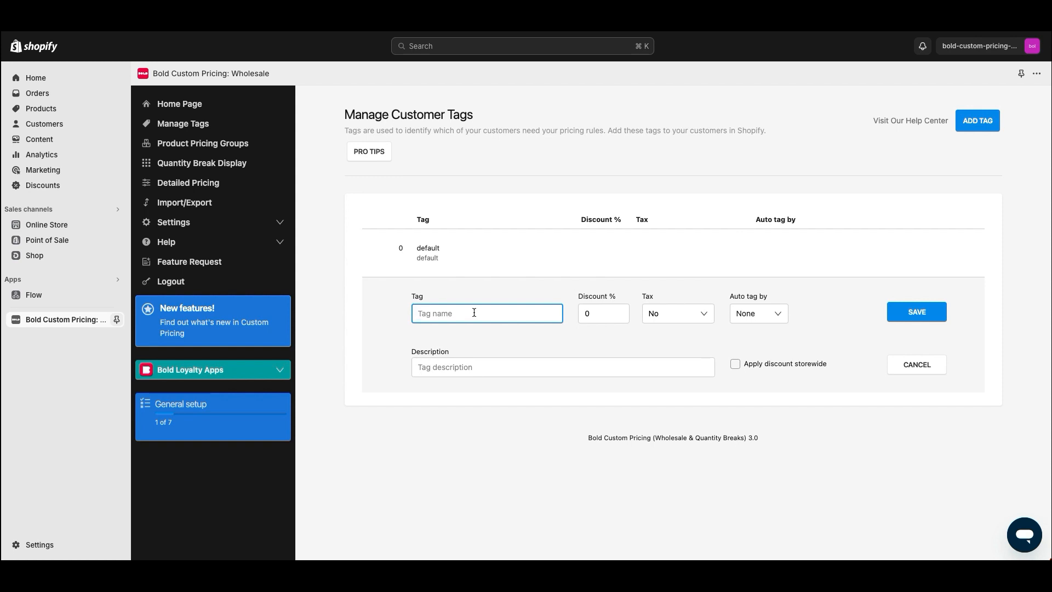
text(Wholesale)
key(super+a)
text(wholesale)
key(super+a)
text(VIP)
key(super+a)
text(VIP)
click(393, 311)
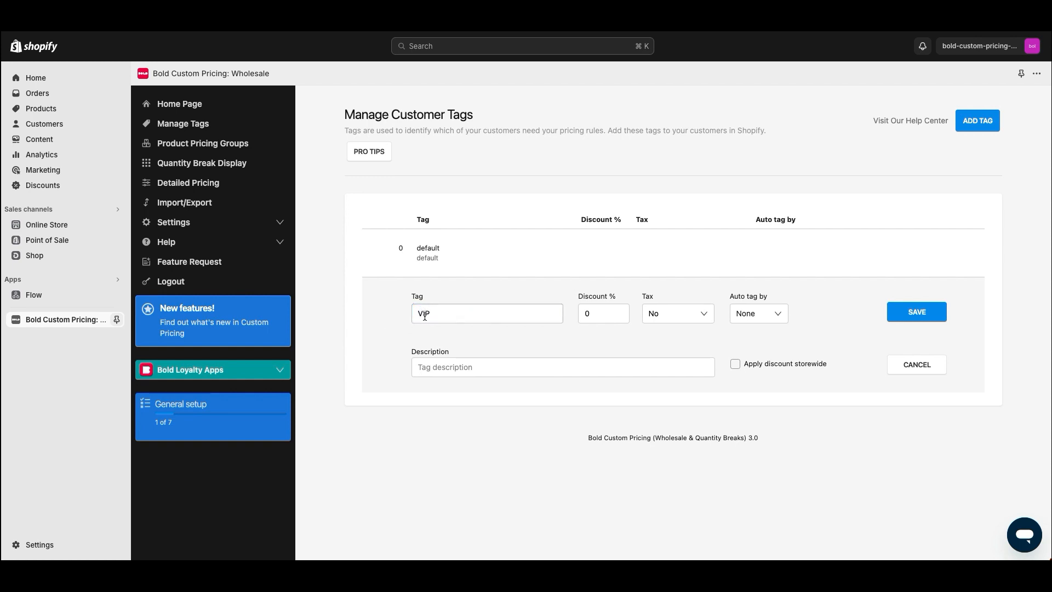
double_click(424, 317)
click(387, 316)
Give the VIP tag a 10% discount with tax set to Product default
drag(622, 293, 574, 298)
click(588, 300)
click(585, 313)
text(1)
click(592, 285)
drag(839, 362, 735, 365)
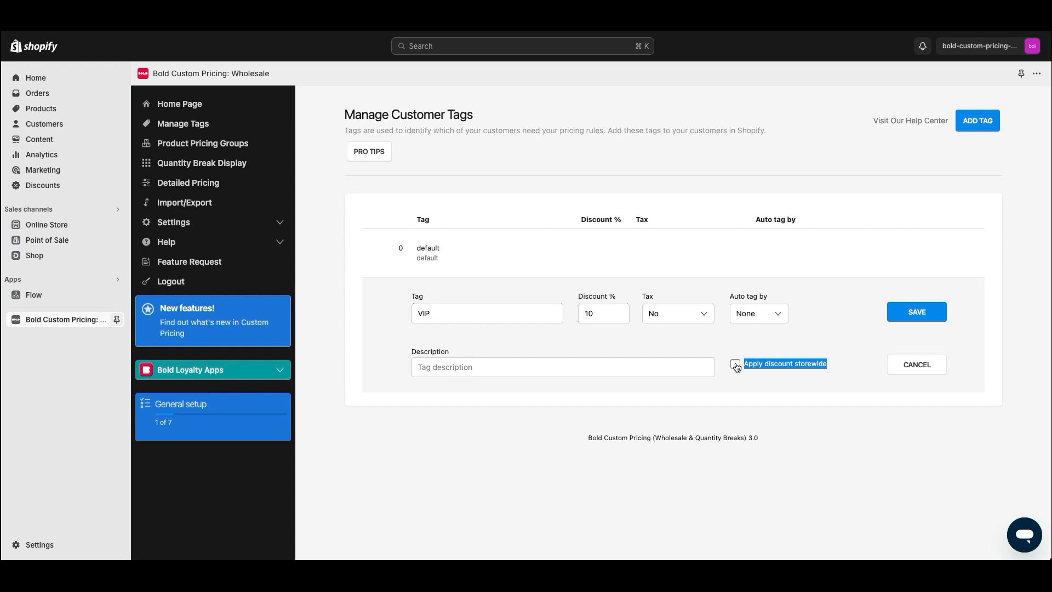
drag(652, 345, 651, 295)
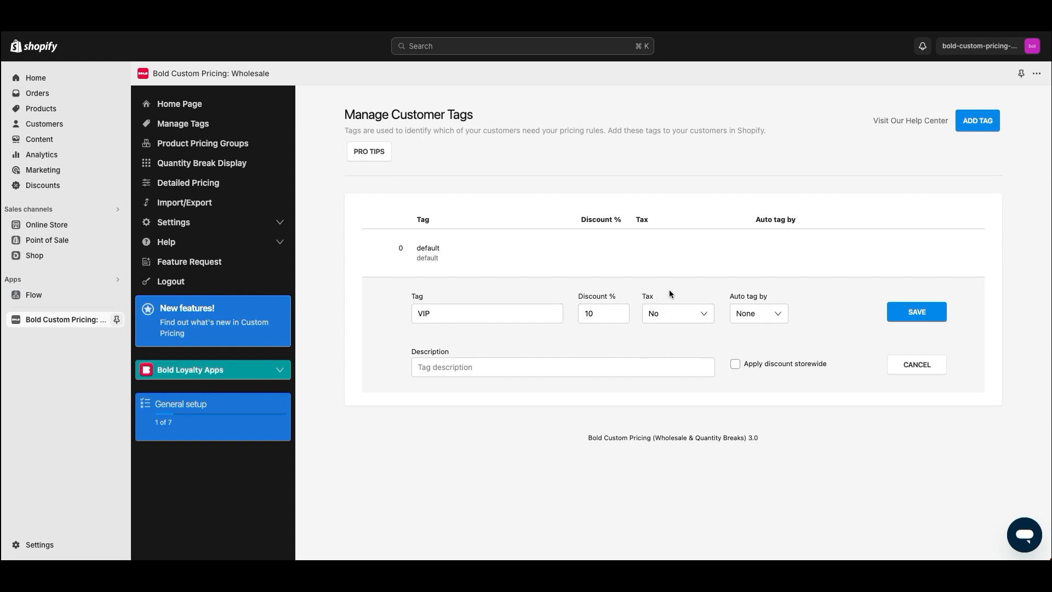
click(666, 313)
click(663, 328)
click(663, 311)
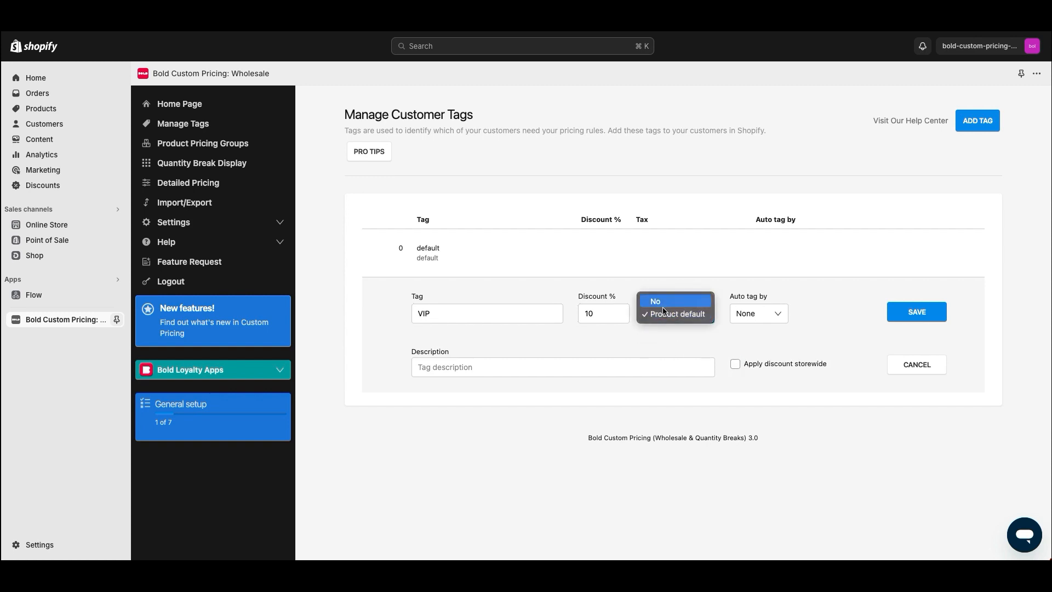
click(659, 301)
click(671, 313)
click(672, 324)
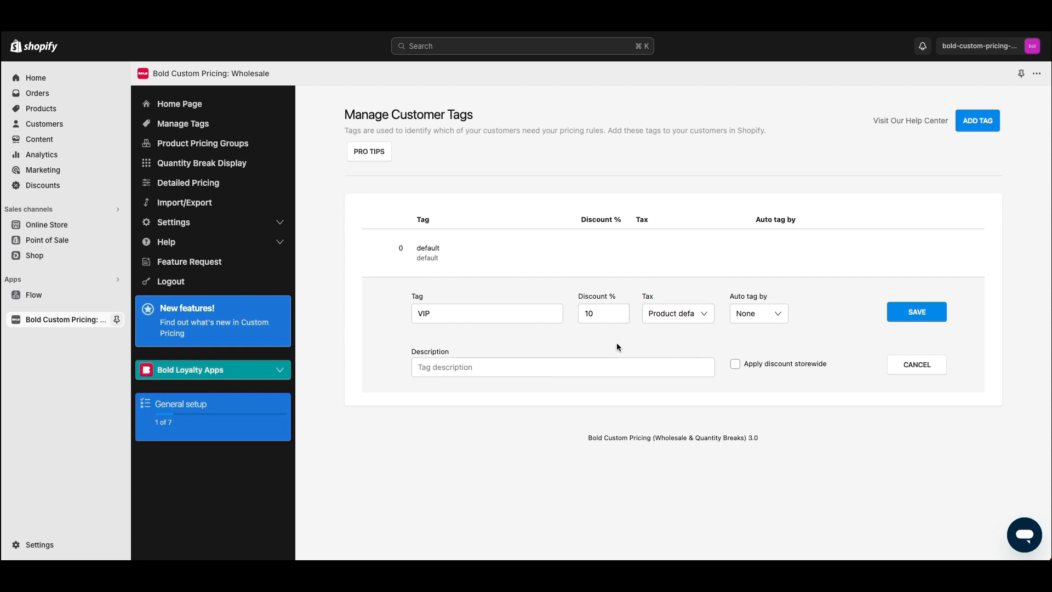
Describe the tag as 'VIP Members', leave storewide off, save it, then go to Product Pricing Groups
click(505, 371)
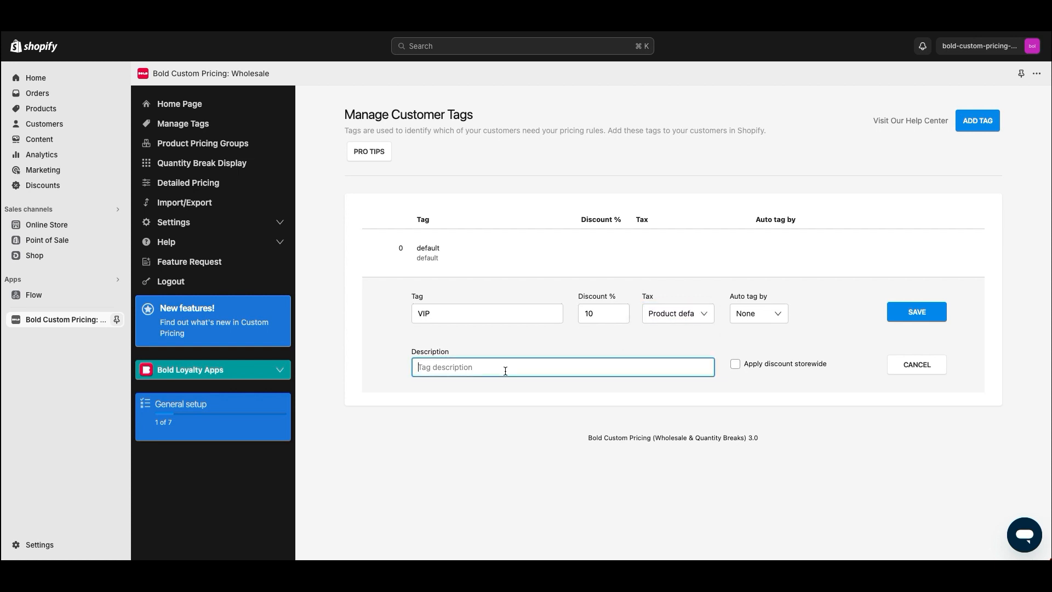
text(VIP Members)
click(375, 336)
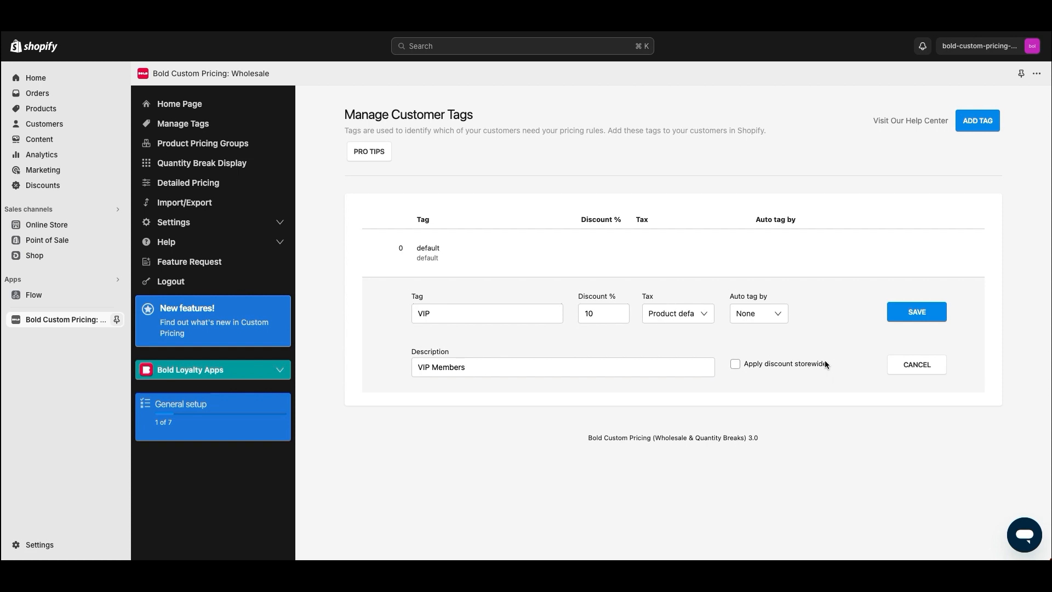
drag(823, 360, 745, 371)
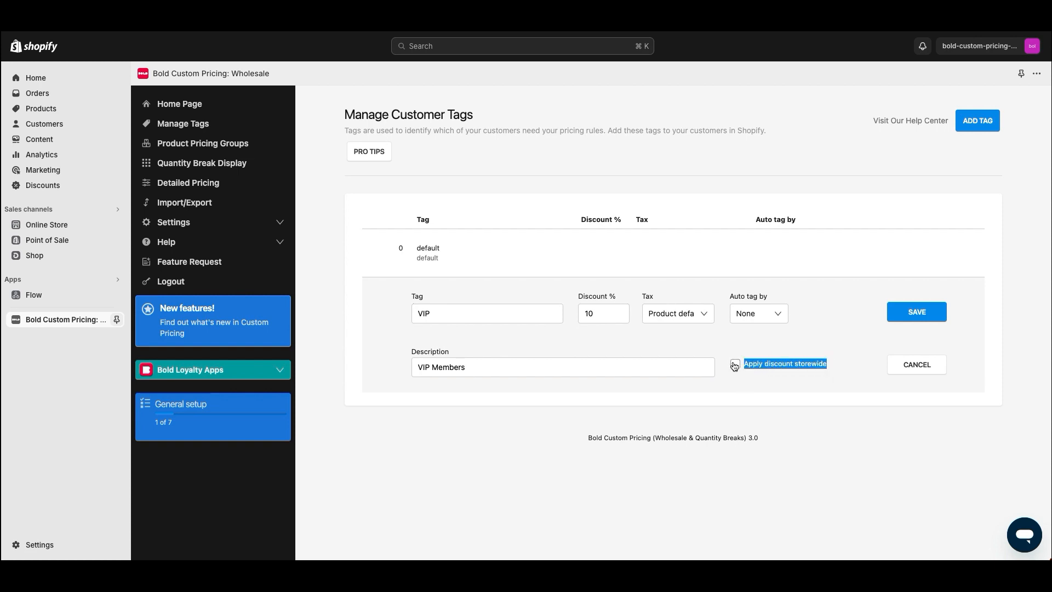
click(734, 365)
click(735, 364)
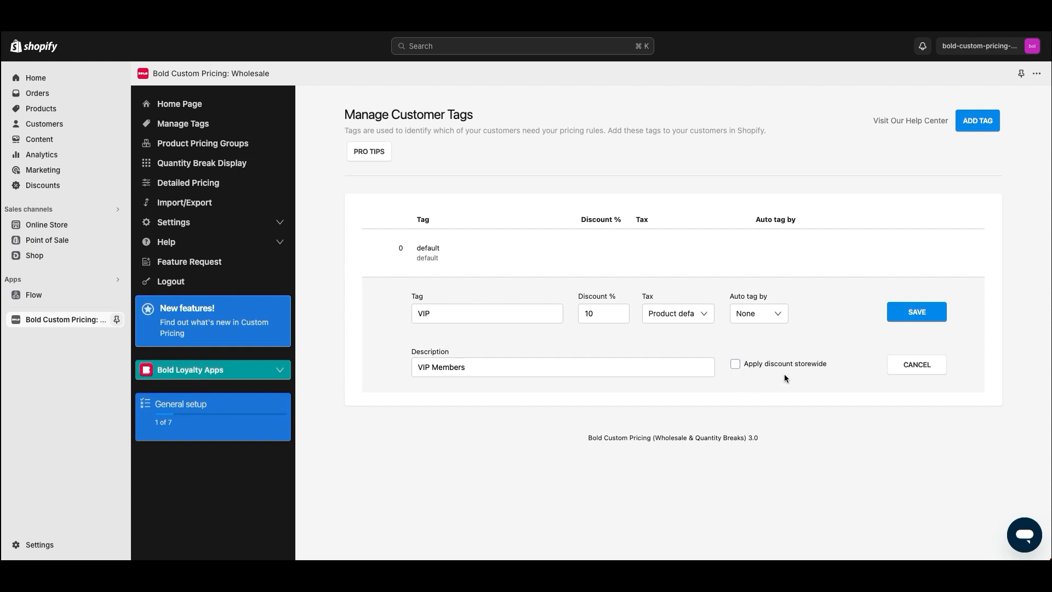
click(892, 318)
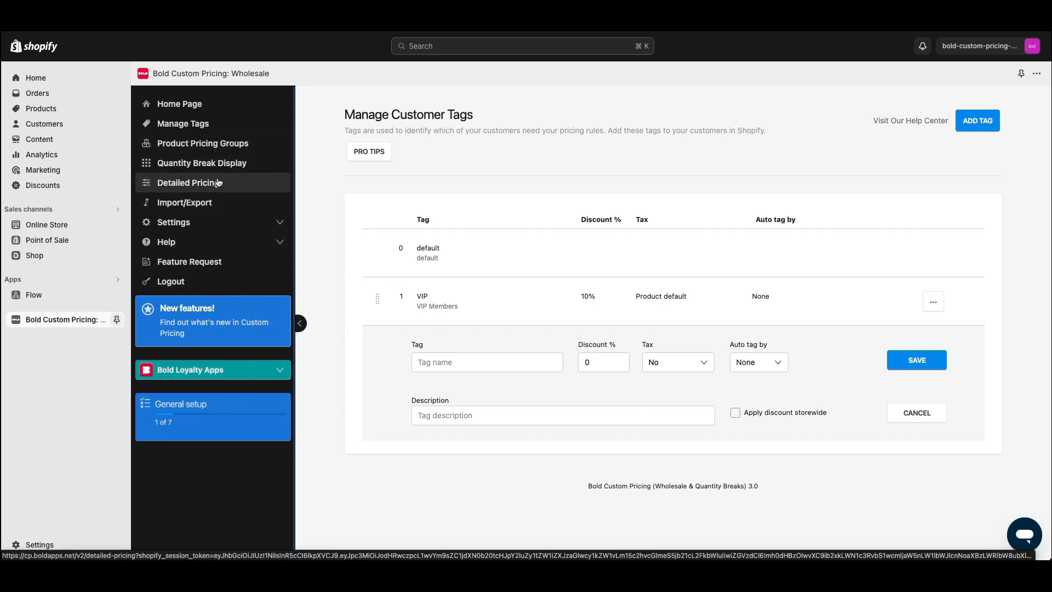
click(233, 147)
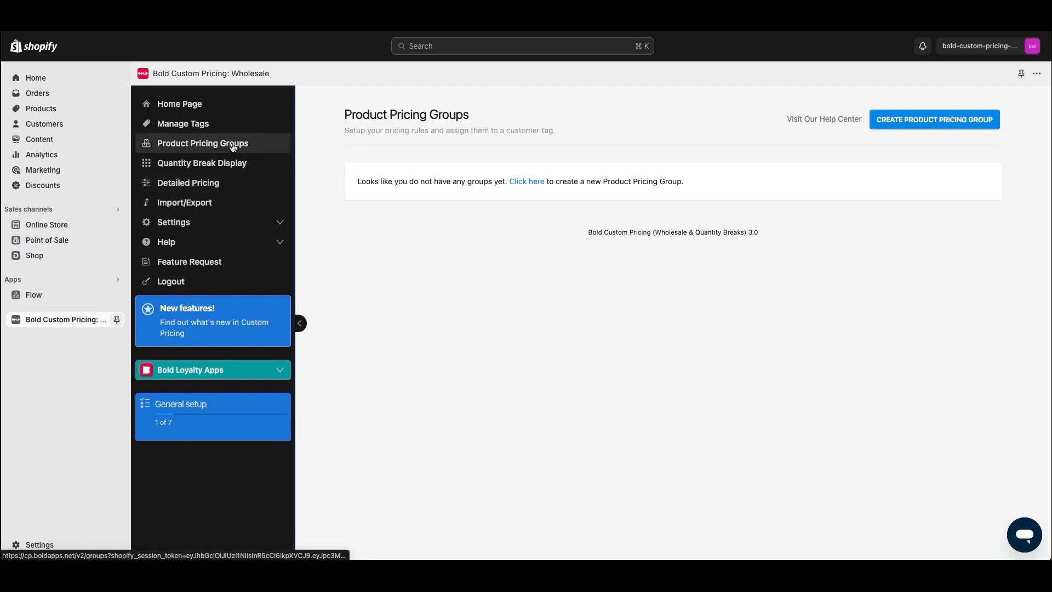
Create a new pricing group named 'VIP Members - Coffee Products'
click(923, 121)
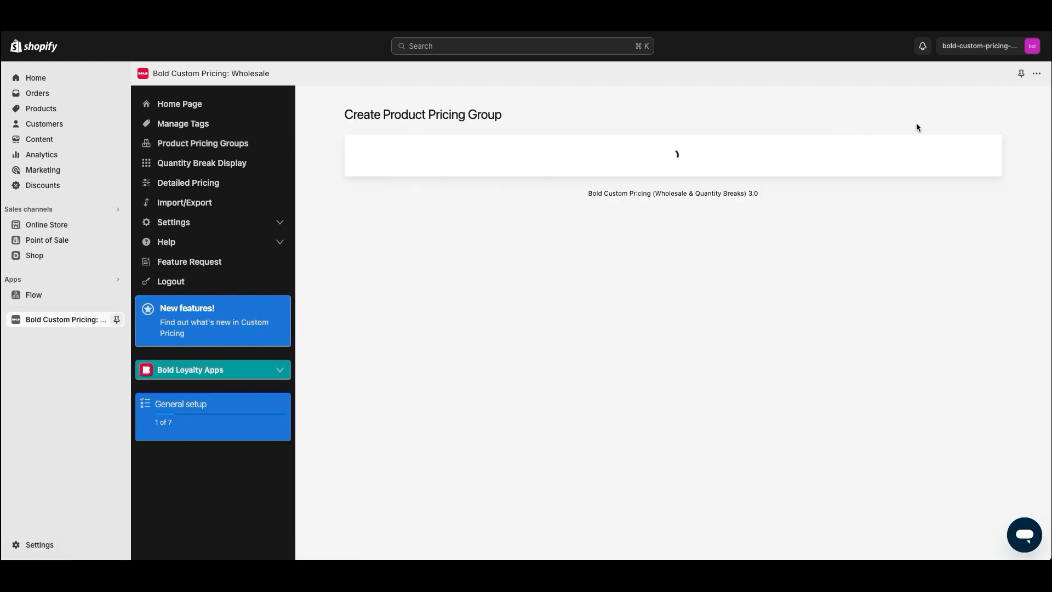
click(680, 197)
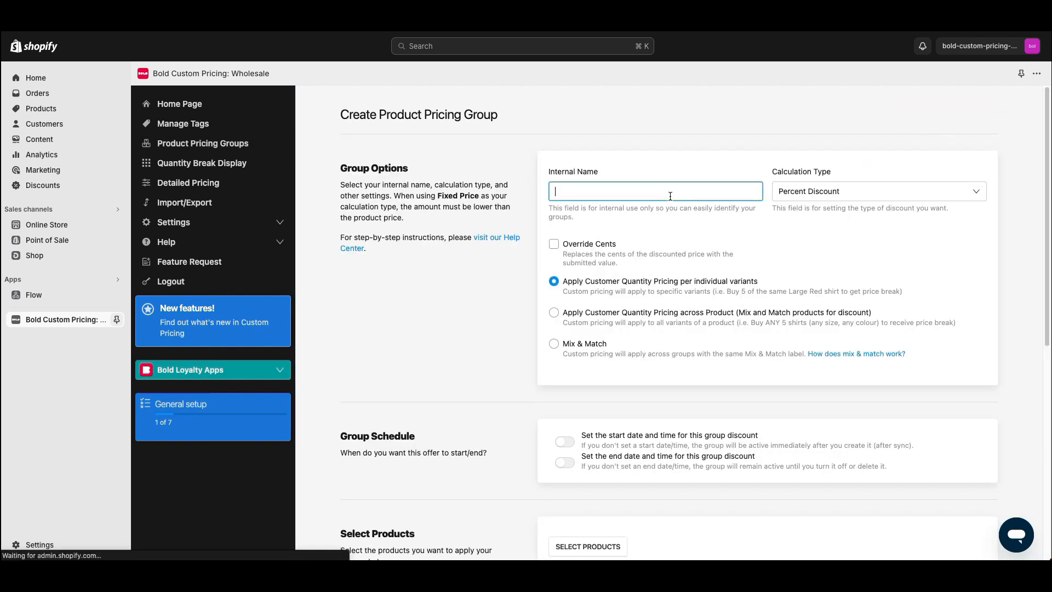
text(VIP Memer)
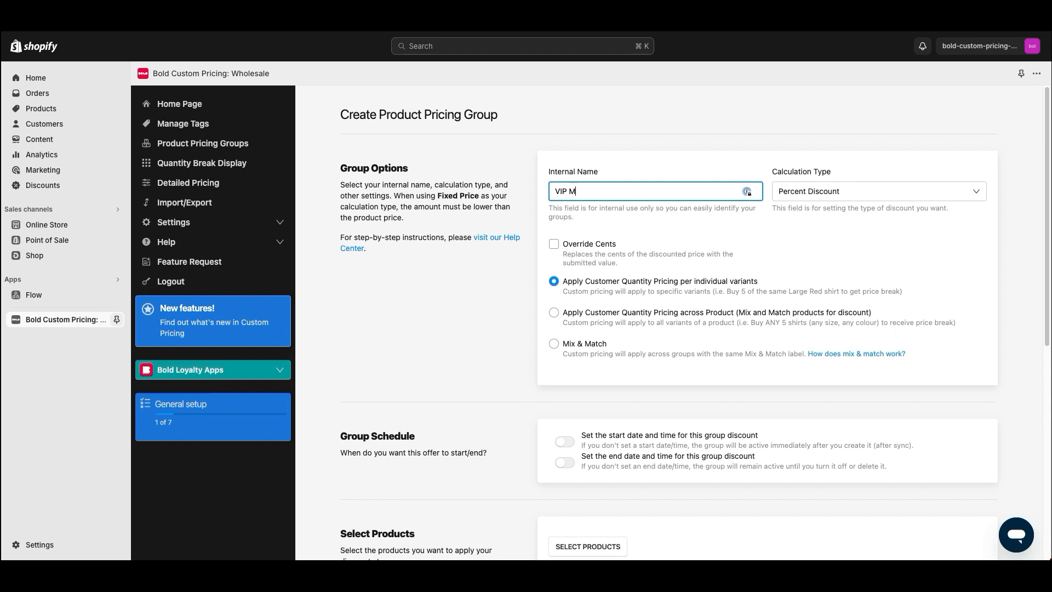
key(BackSpace)
key(BackSpace)
text(bers Gro)
key(BackSpace)
key(BackSpace)
key(BackSpace)
text(- Coffee Products)
Compare the calculation type options, leaving Set Fixed Price selected for now
click(808, 191)
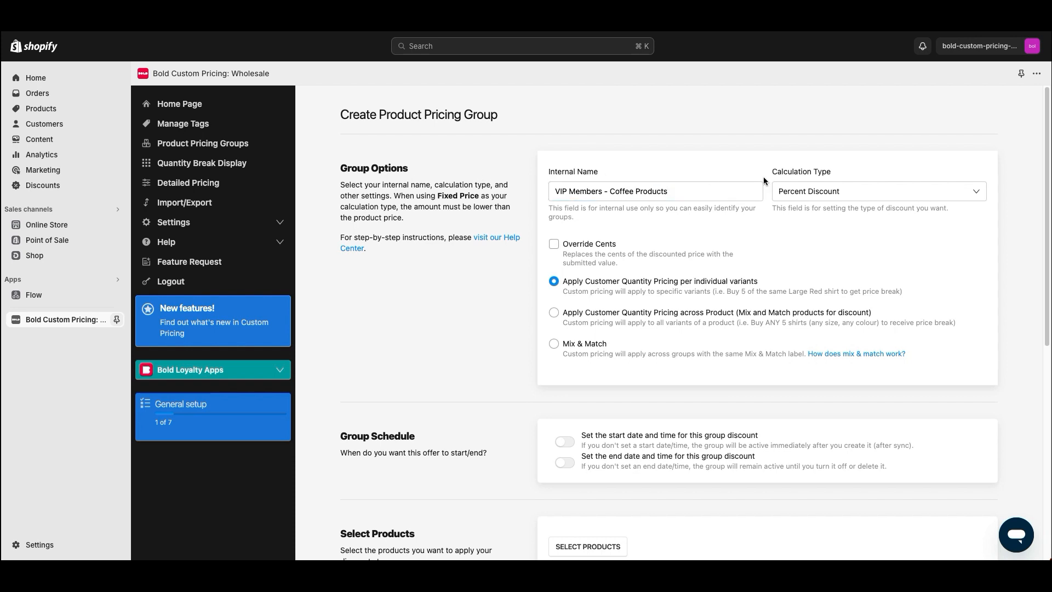
click(808, 192)
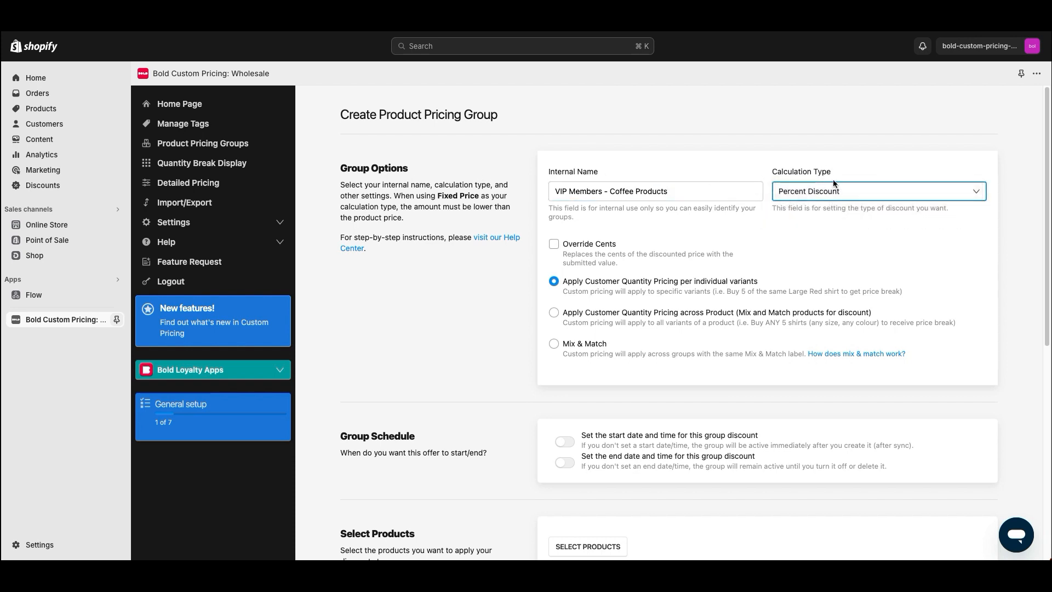
click(806, 193)
click(804, 193)
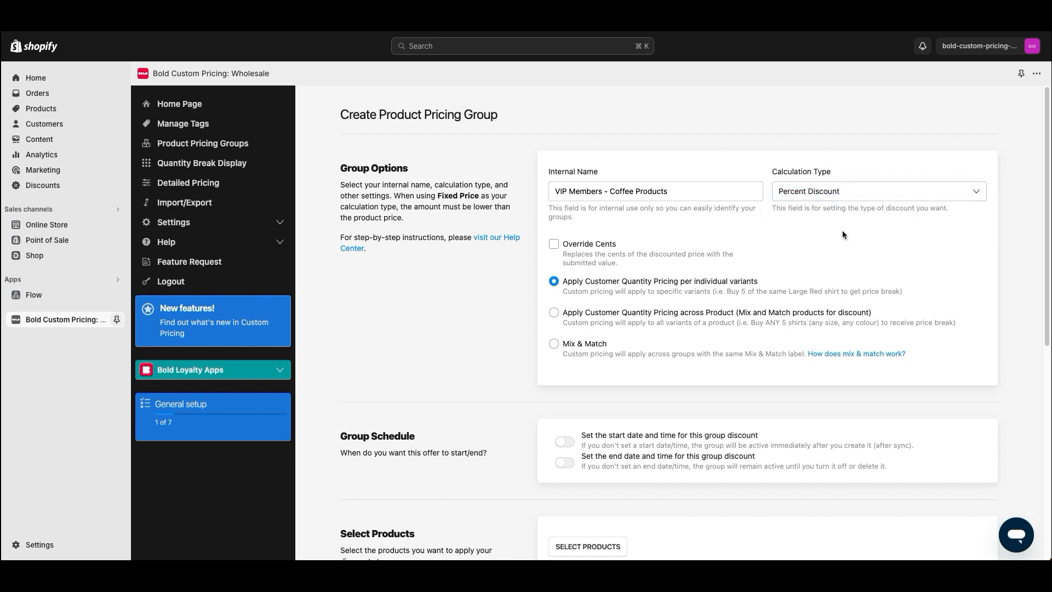
click(827, 192)
click(827, 212)
click(825, 190)
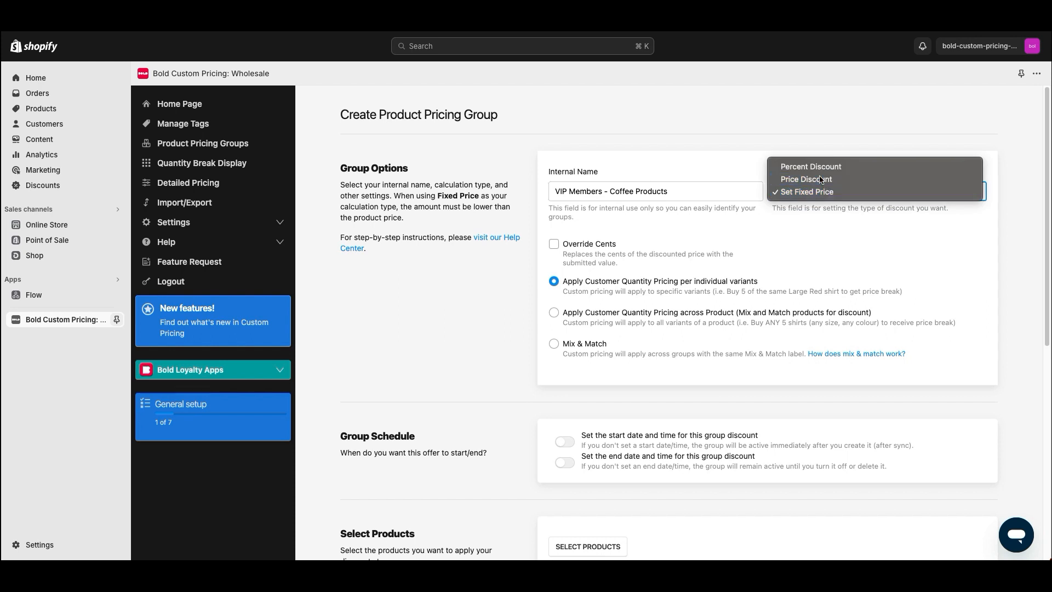
click(805, 179)
click(787, 192)
click(787, 191)
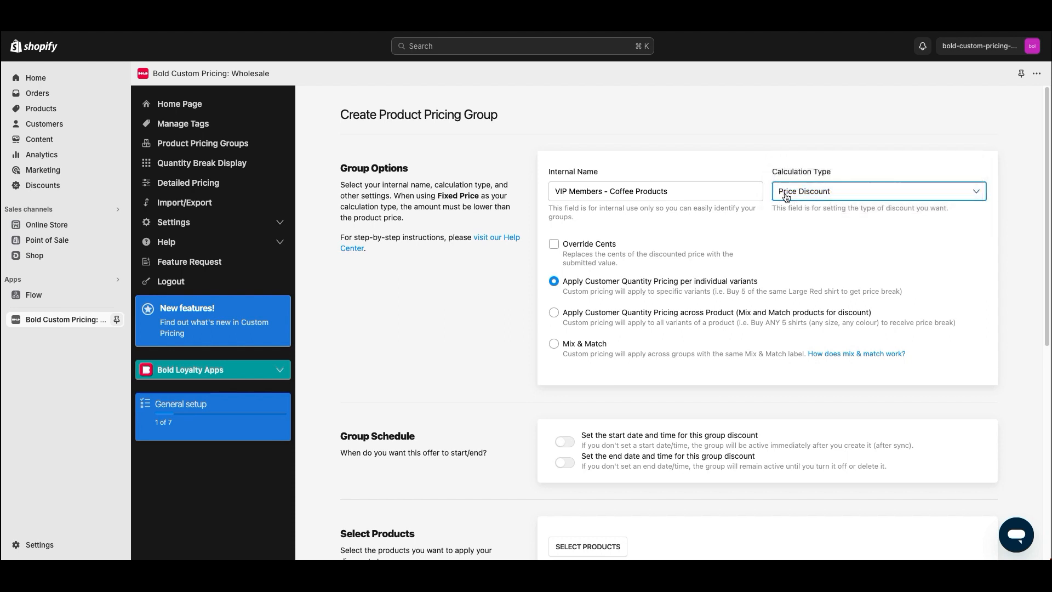
click(788, 192)
click(814, 206)
click(818, 197)
click(814, 192)
Change the calculation type to Percent Discount
drag(497, 215, 393, 196)
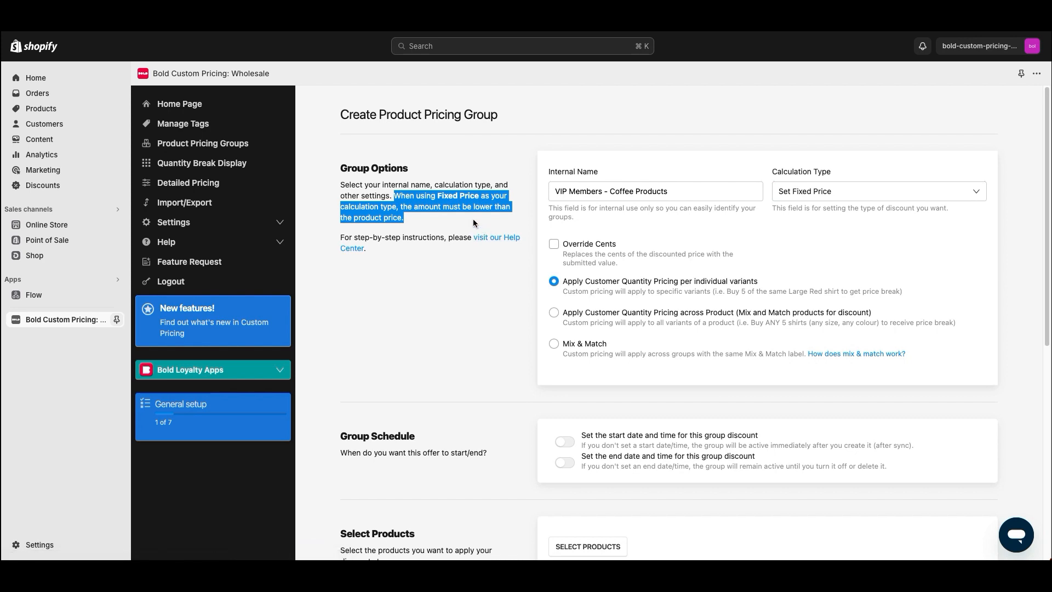
click(852, 196)
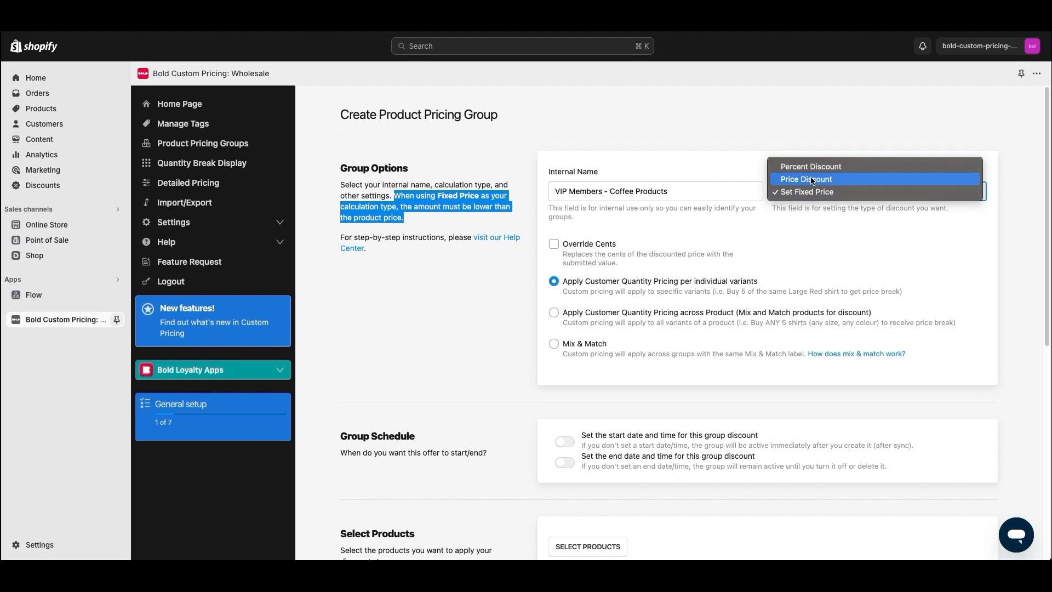
click(796, 193)
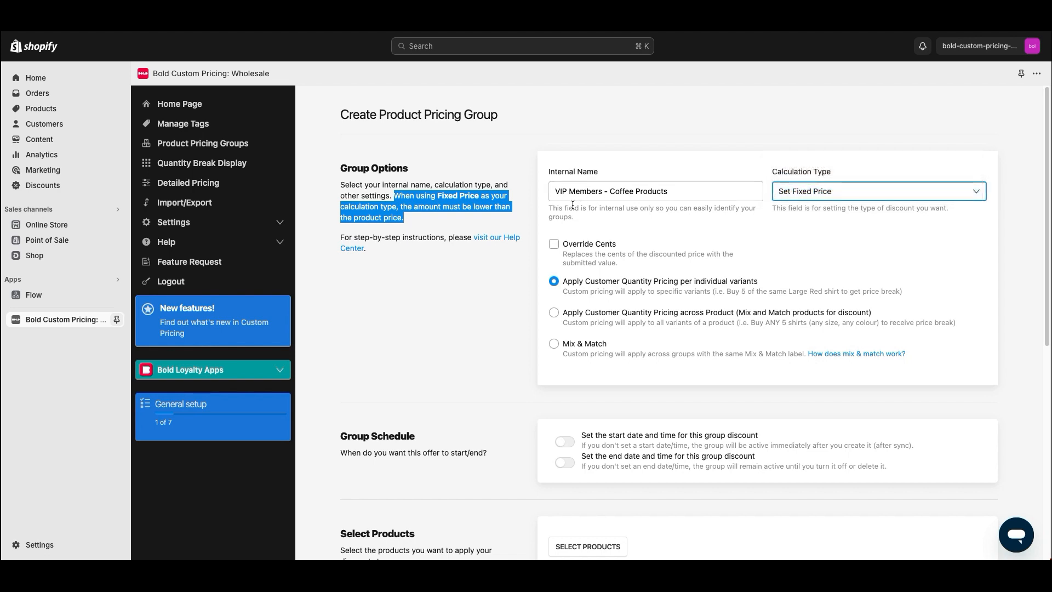
click(532, 212)
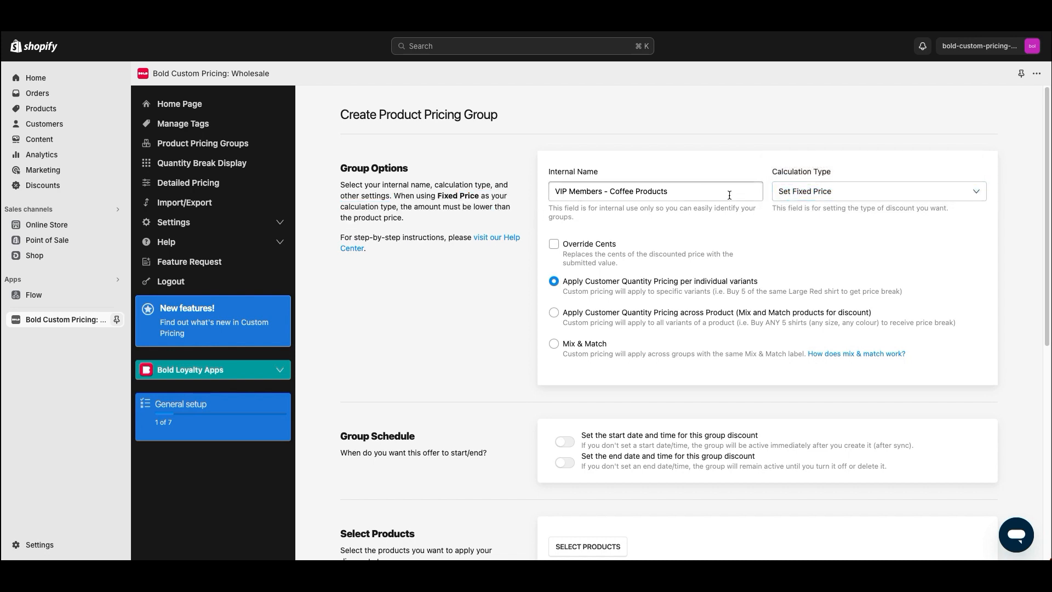
click(830, 196)
click(800, 165)
Try overriding cents with 99 and then 50, then switch Override Cents off
click(554, 244)
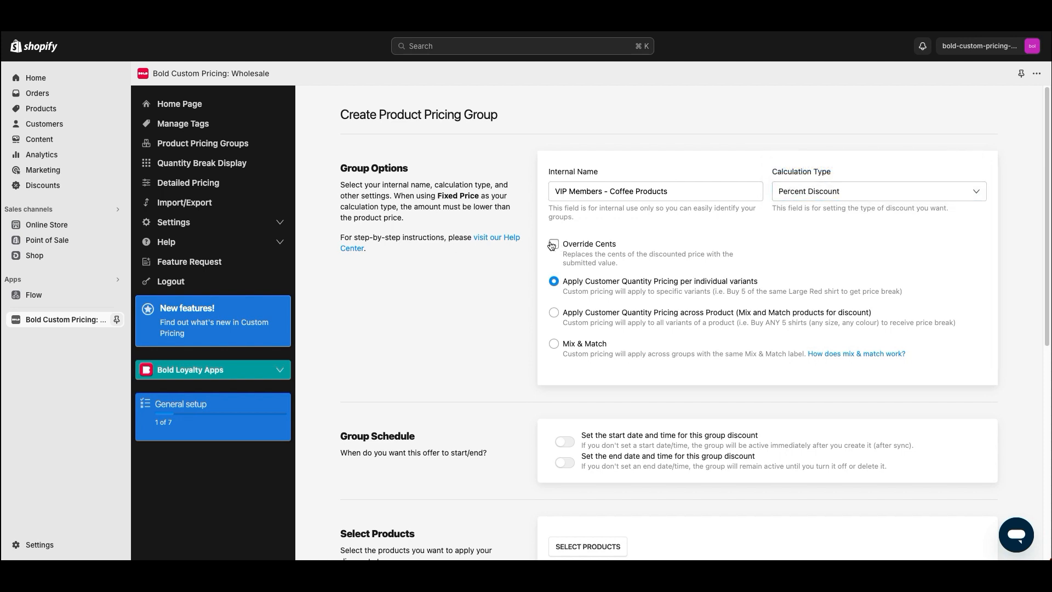
click(590, 288)
text(99)
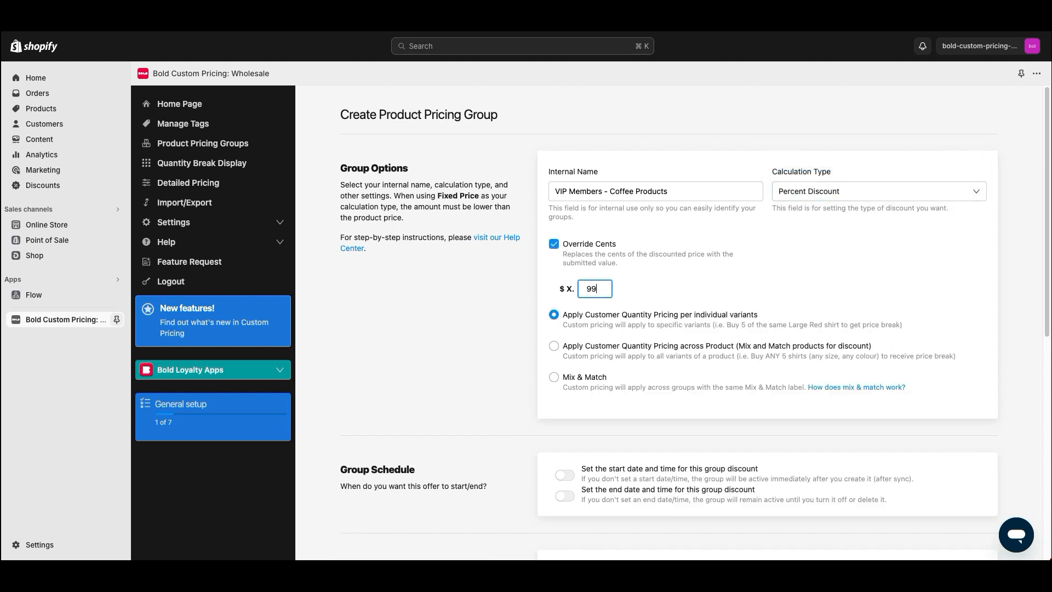
click(570, 291)
text(50)
click(553, 244)
scroll(578, 268, down, 1)
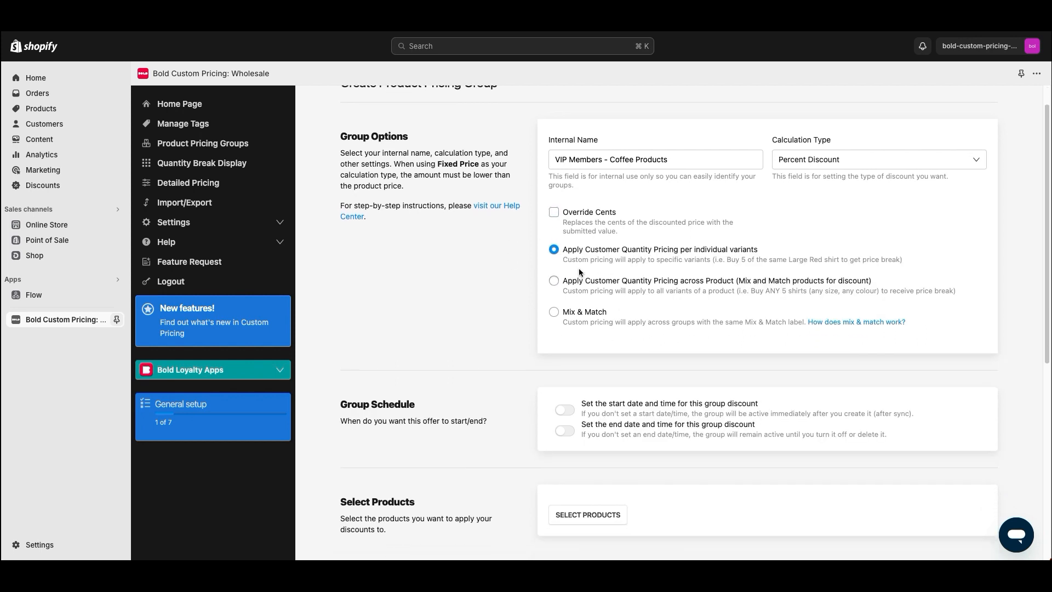
drag(758, 250, 559, 249)
click(478, 271)
scroll(524, 296, down, 1)
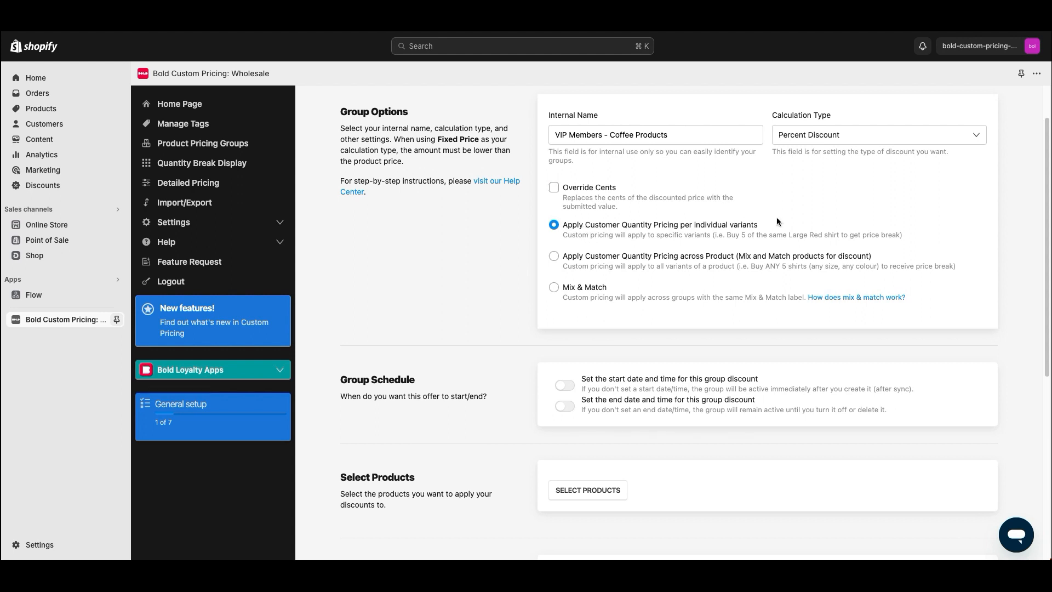
drag(759, 225, 905, 236)
click(647, 229)
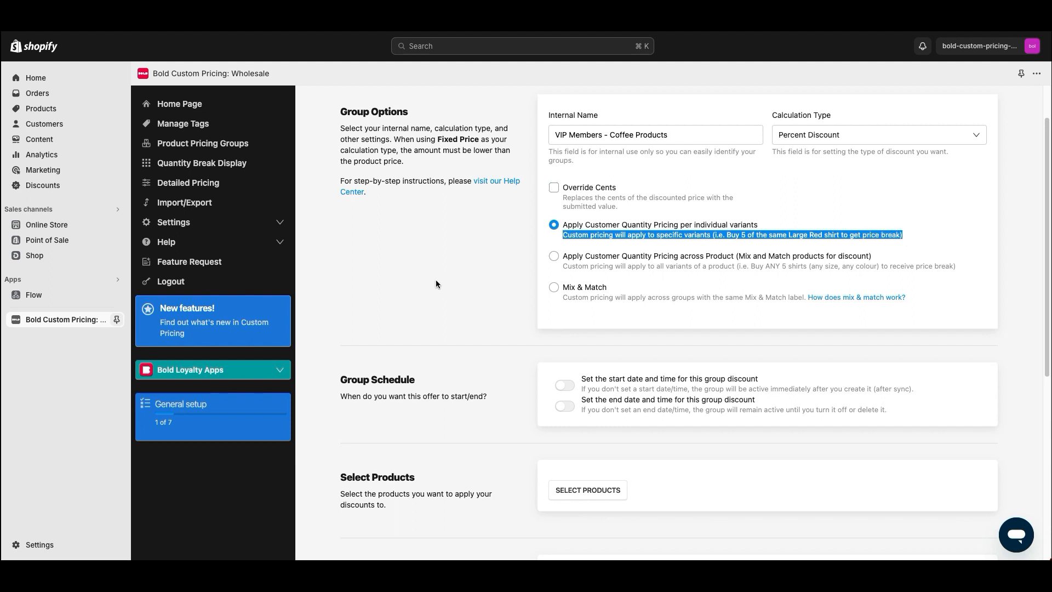
click(464, 272)
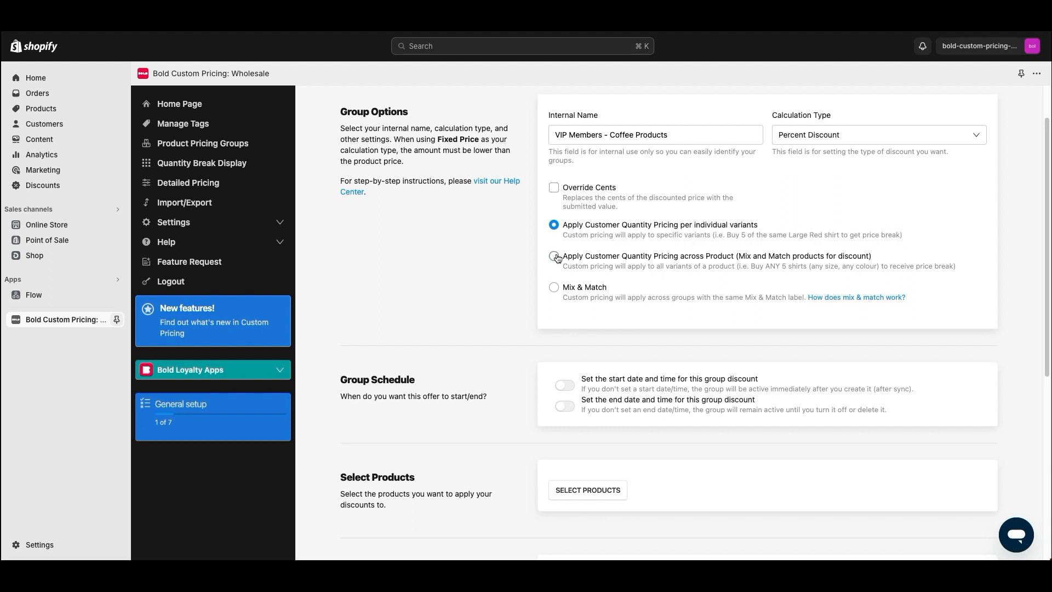
click(553, 256)
drag(562, 255, 871, 257)
drag(955, 266, 495, 290)
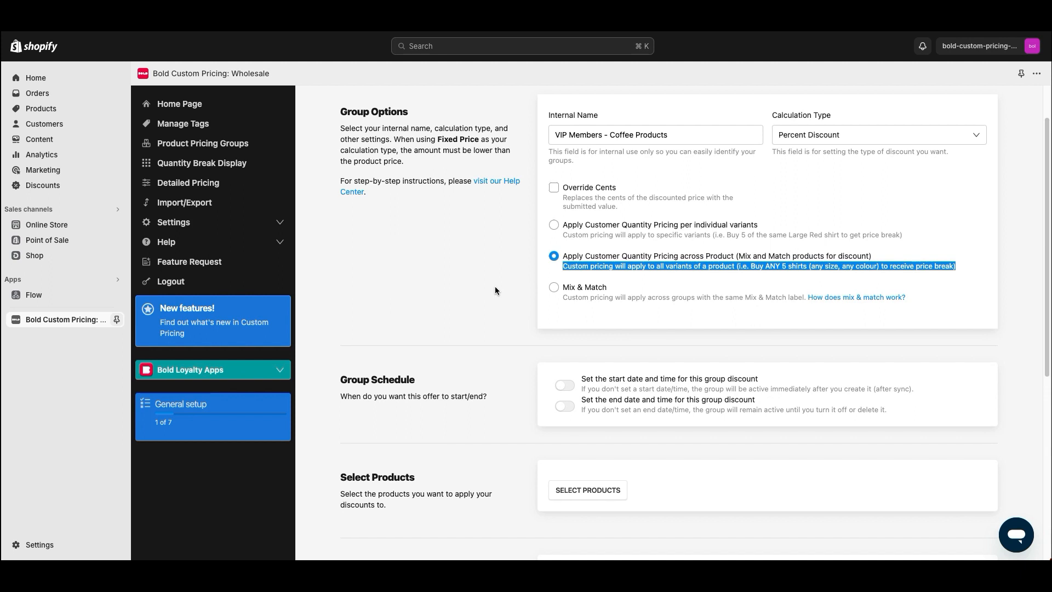
click(495, 287)
click(567, 289)
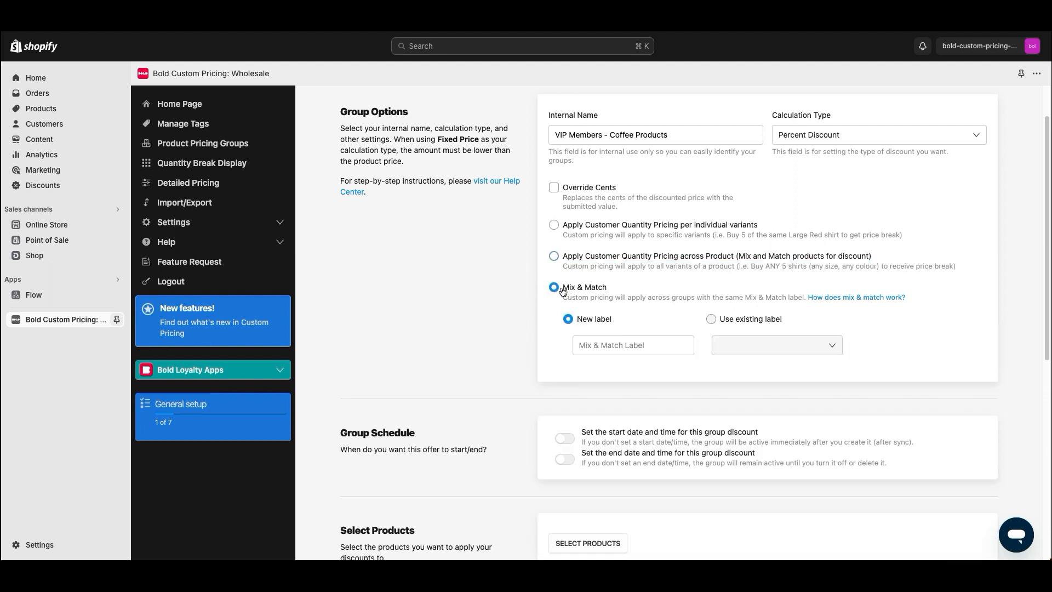
drag(618, 288, 561, 288)
click(600, 343)
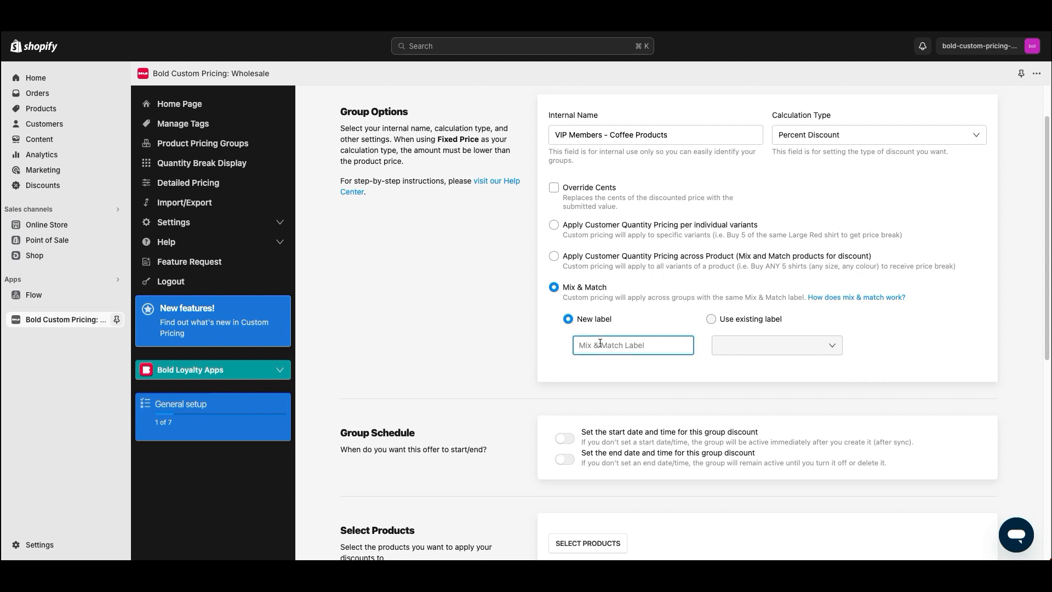
text(VIP-Coff)
key(BackSpace)
key(BackSpace)
click(513, 354)
double_click(726, 320)
drag(727, 320, 774, 356)
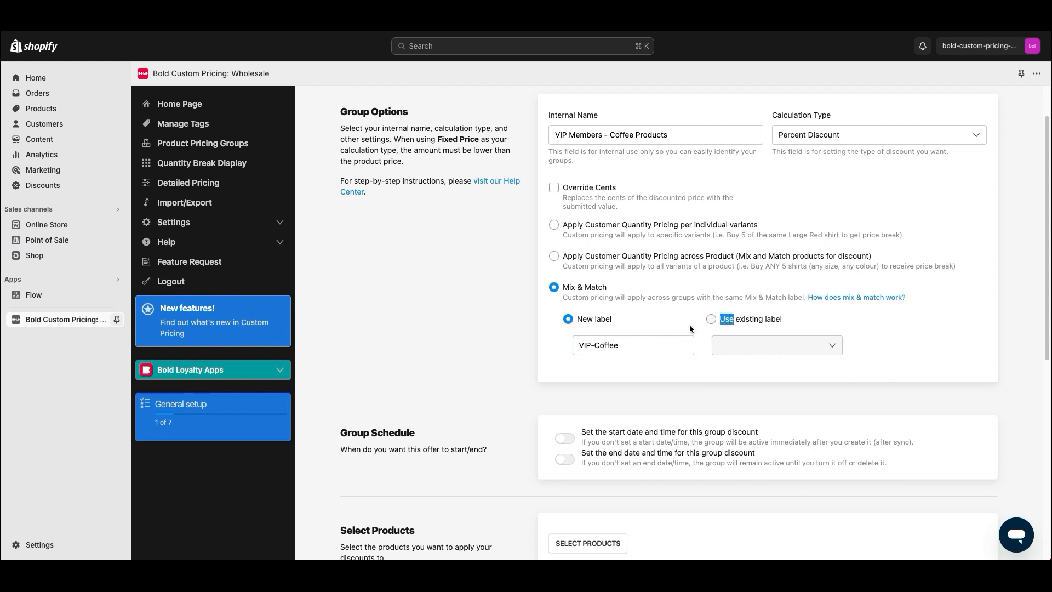
click(554, 226)
Turn on the group schedule's start and end dates and inspect the date picker
scroll(523, 289, down, 1)
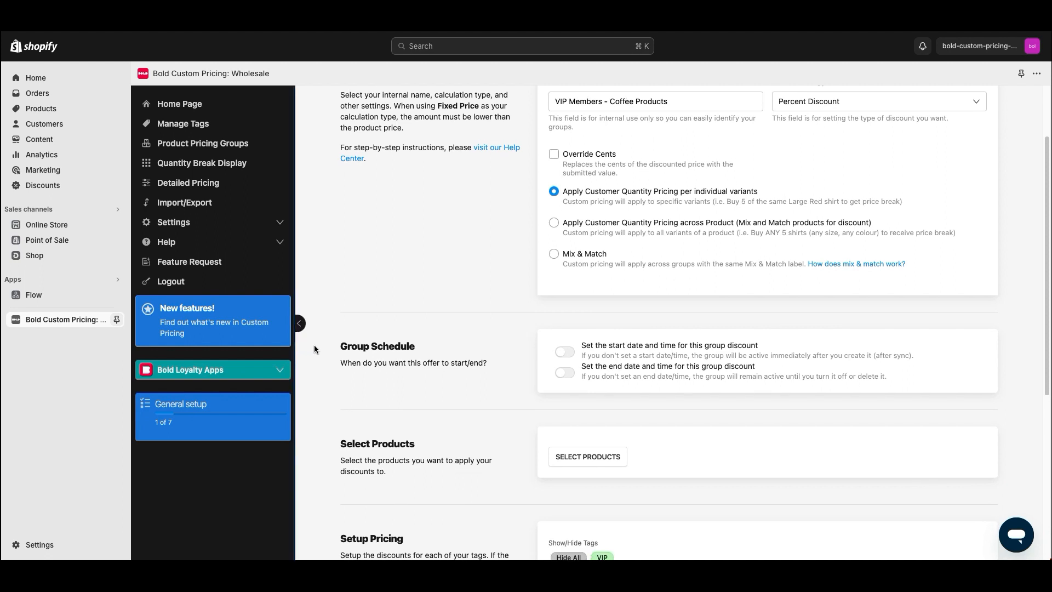
drag(314, 344, 401, 346)
click(564, 350)
click(568, 406)
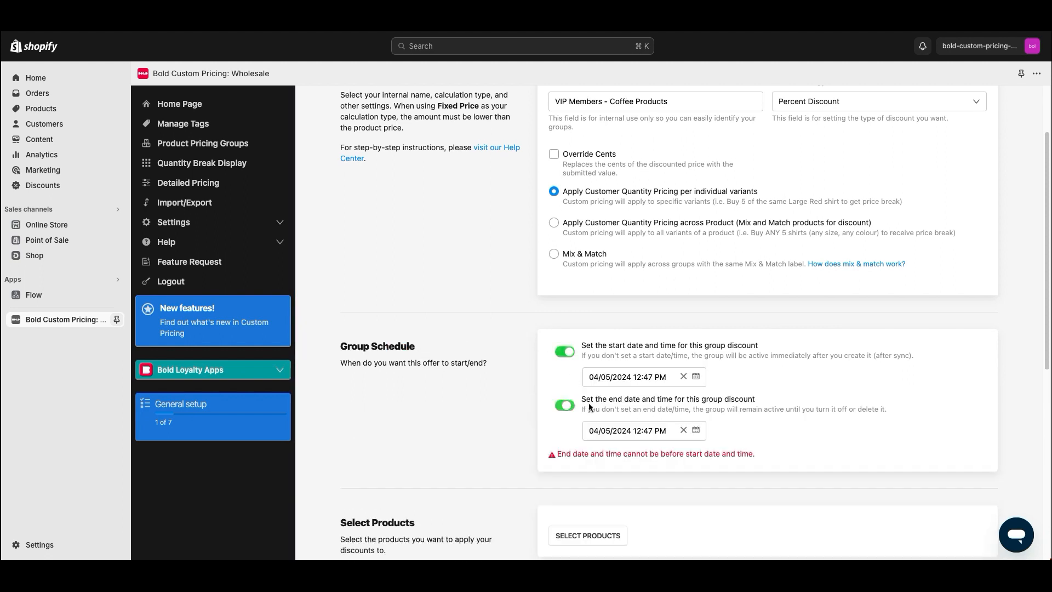
click(622, 377)
click(612, 427)
click(612, 380)
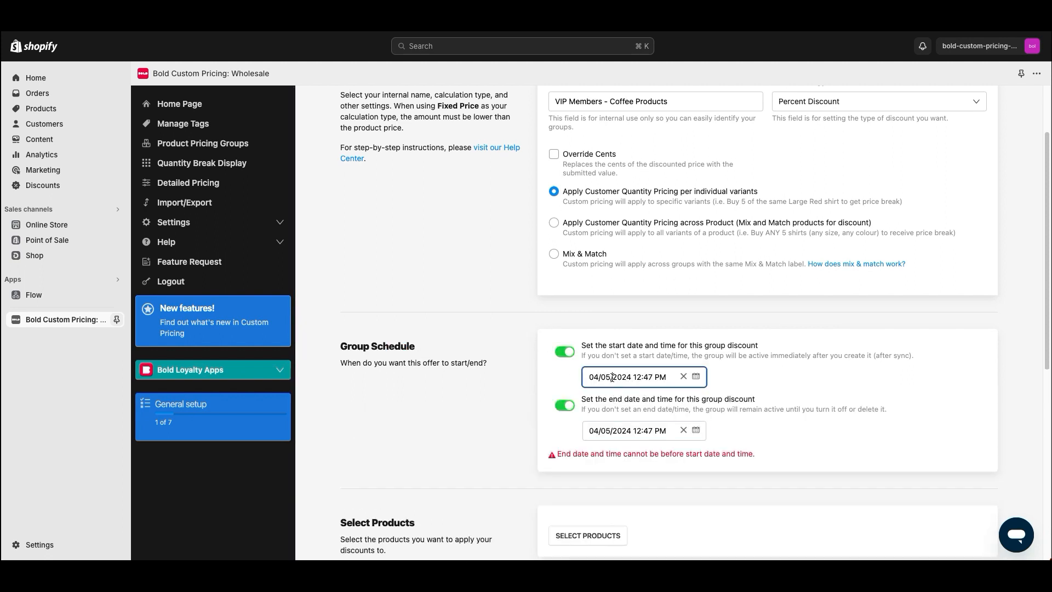
click(618, 430)
click(694, 377)
click(696, 377)
scroll(663, 408, down, 1)
click(650, 493)
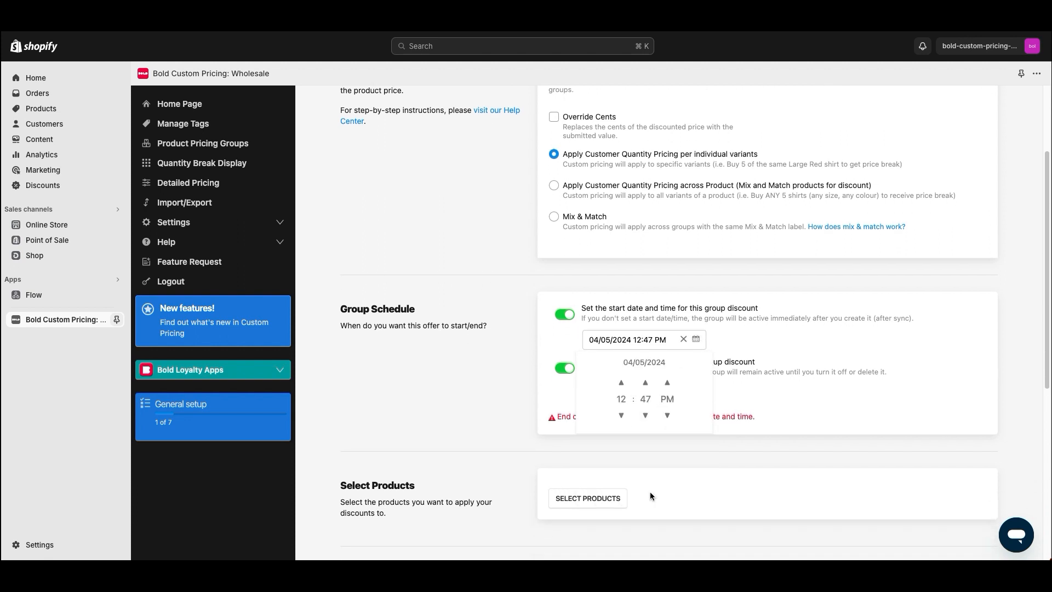
click(481, 390)
Remove both schedule dates and bring up product selection
click(565, 315)
click(566, 336)
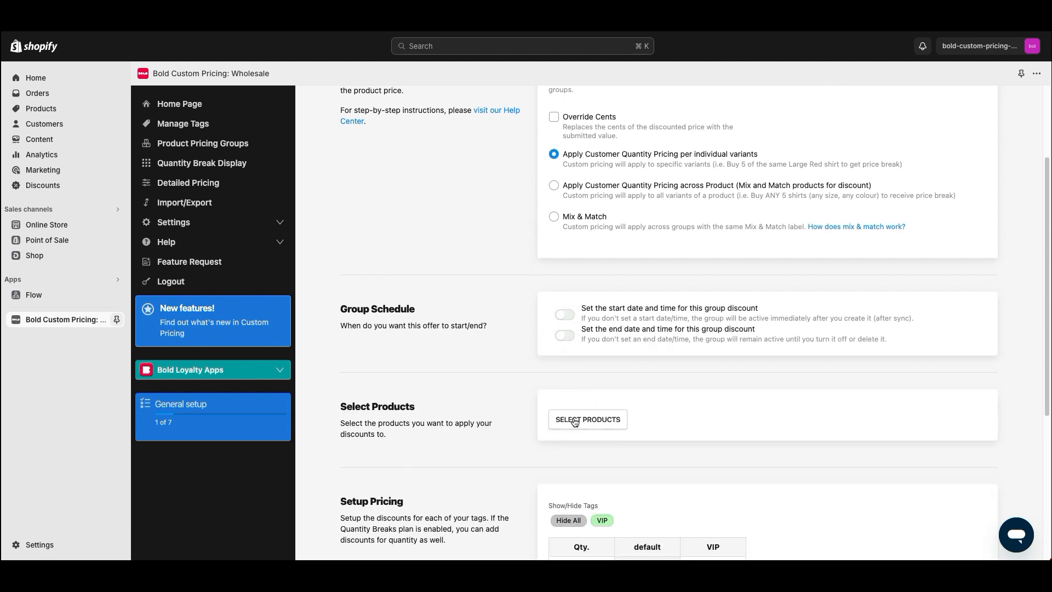
click(575, 419)
Pick individual products: Akagera Espresso 1lb, Bikunda Island 1lb, Bold Akagera Expresso 1lb, Bold Blade Grinder, Bold Creatista Plus
click(618, 181)
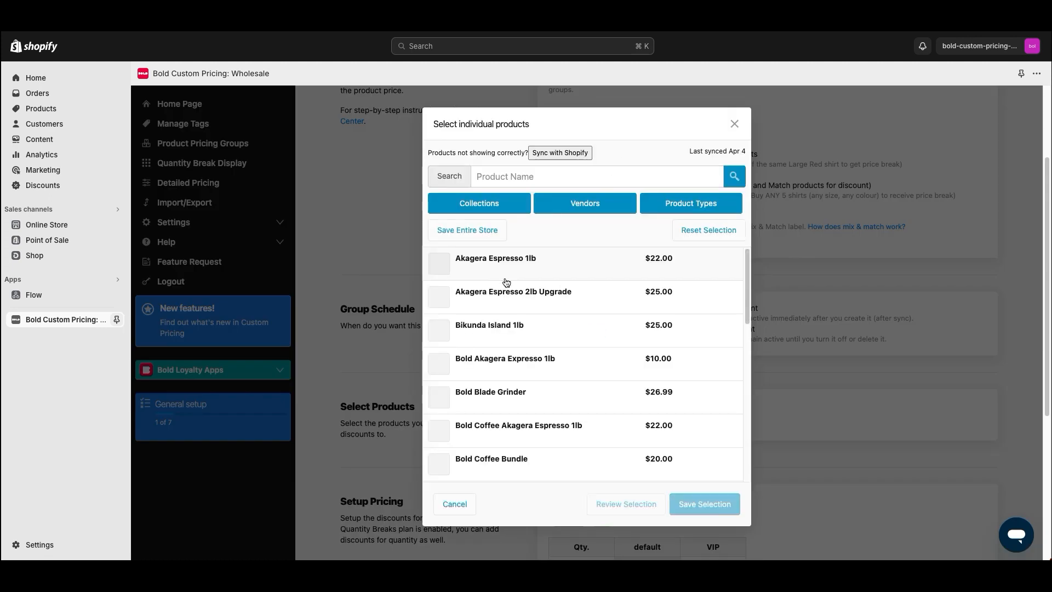
click(500, 266)
click(508, 331)
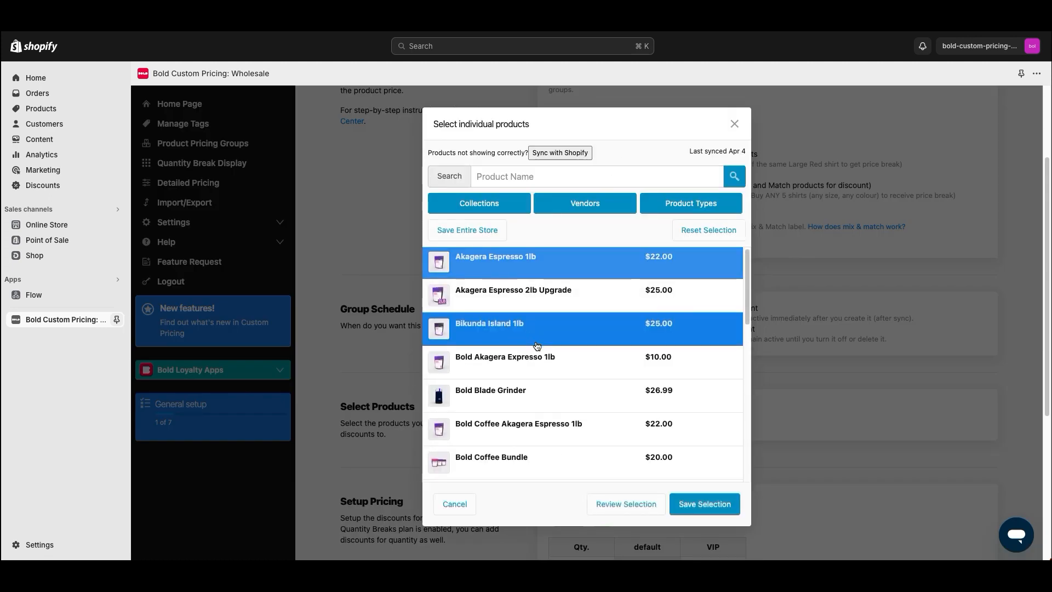
scroll(539, 334, down, 1)
click(539, 334)
scroll(536, 350, down, 2)
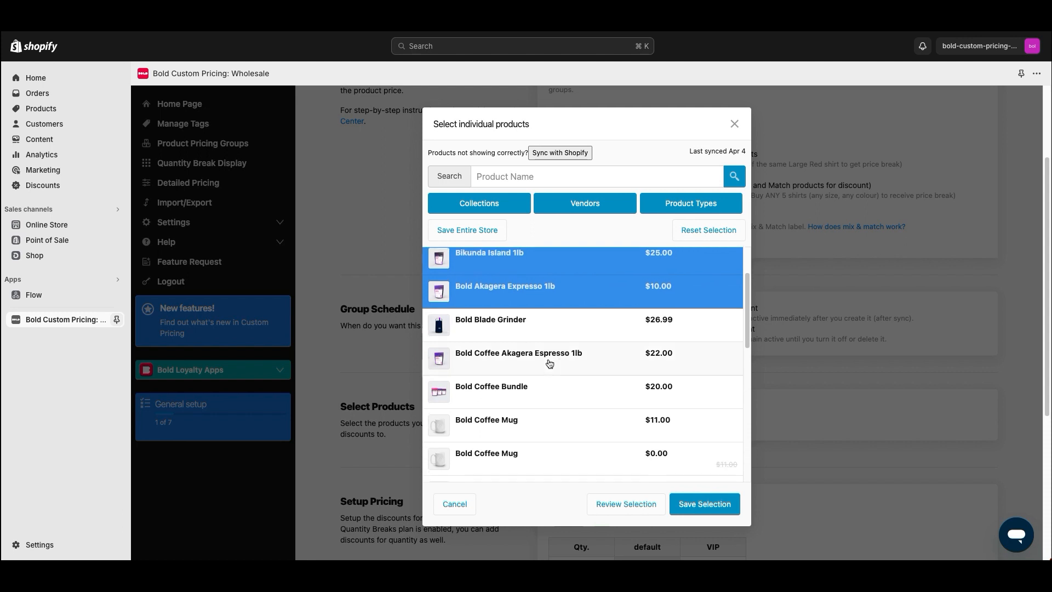
click(525, 281)
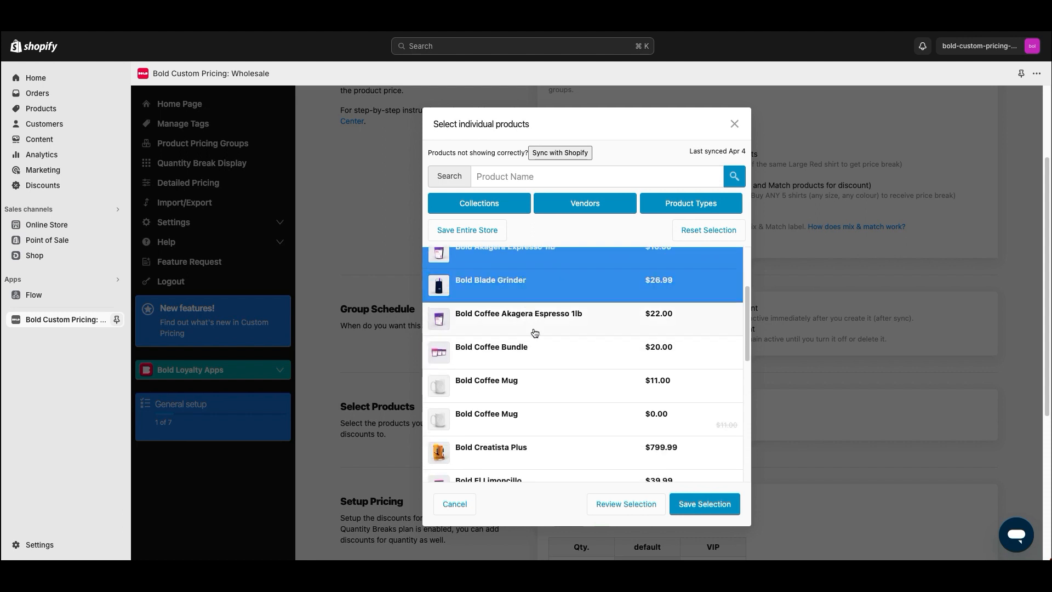
scroll(535, 337, down, 2)
click(556, 381)
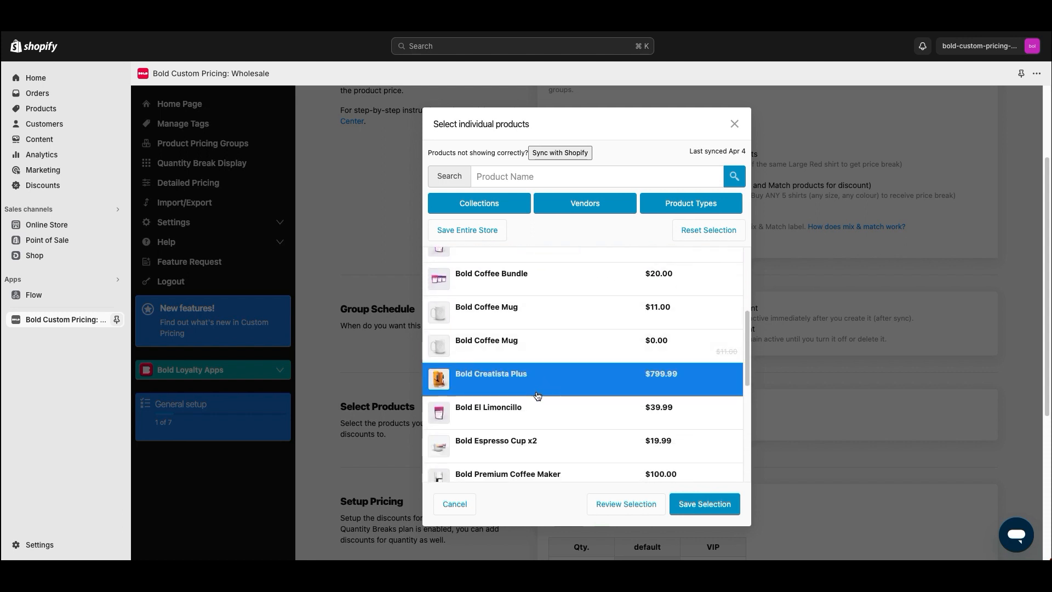
scroll(542, 394, down, 1)
Add El Limoncillo, premium maker and espresso machine, three smart grinders, Standard Coffee Maker, and save selection
click(542, 381)
scroll(551, 396, down, 1)
click(548, 405)
click(555, 435)
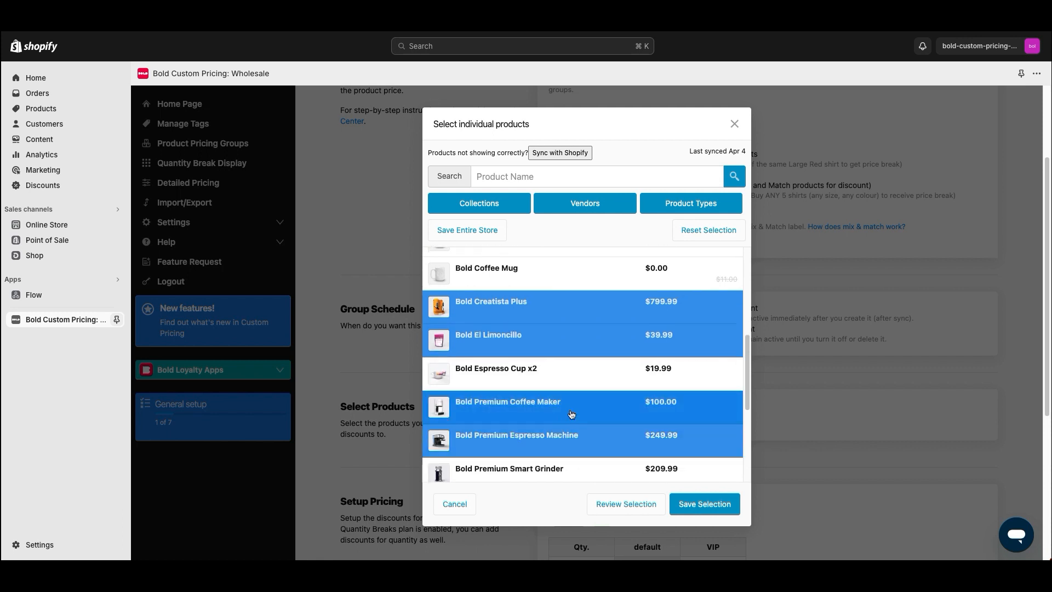
scroll(551, 356, down, 5)
click(544, 272)
click(548, 303)
click(556, 332)
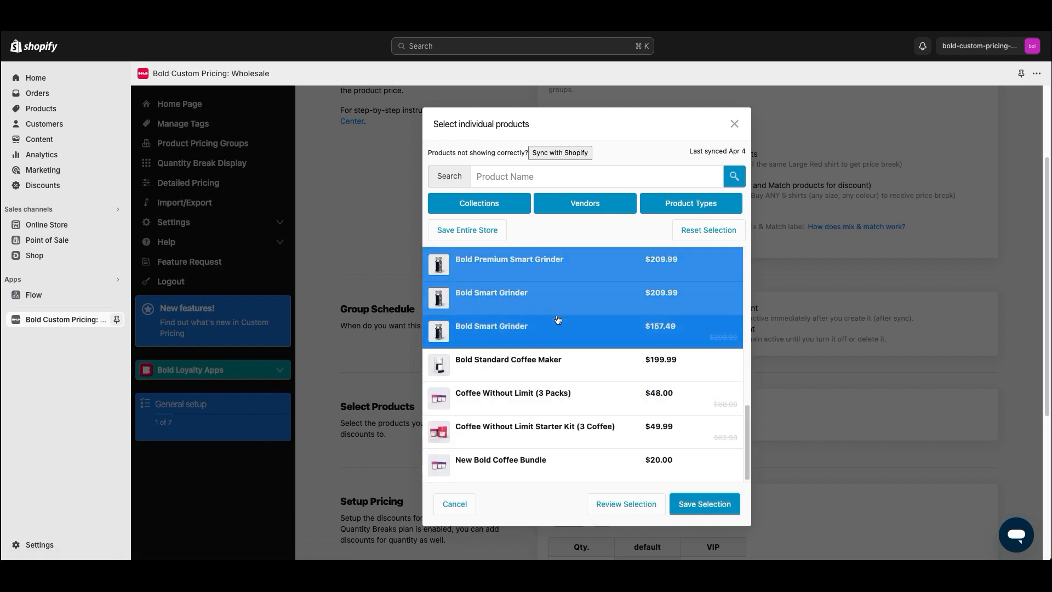
scroll(569, 384, down, 1)
click(577, 376)
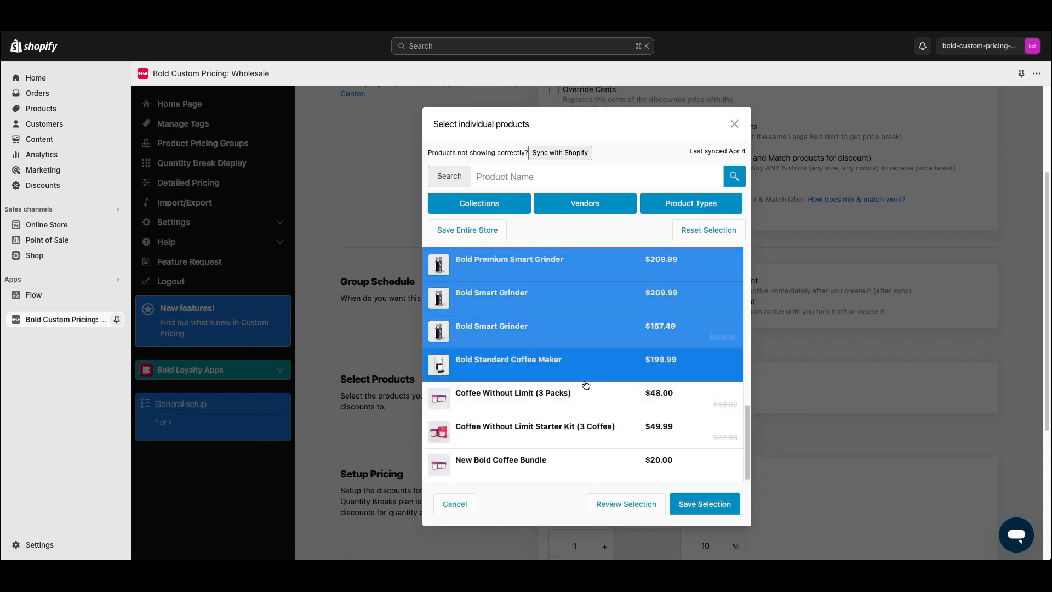
click(705, 503)
Clear the VIP discount of 10 on the quantity-1 pricing row
scroll(463, 326, down, 5)
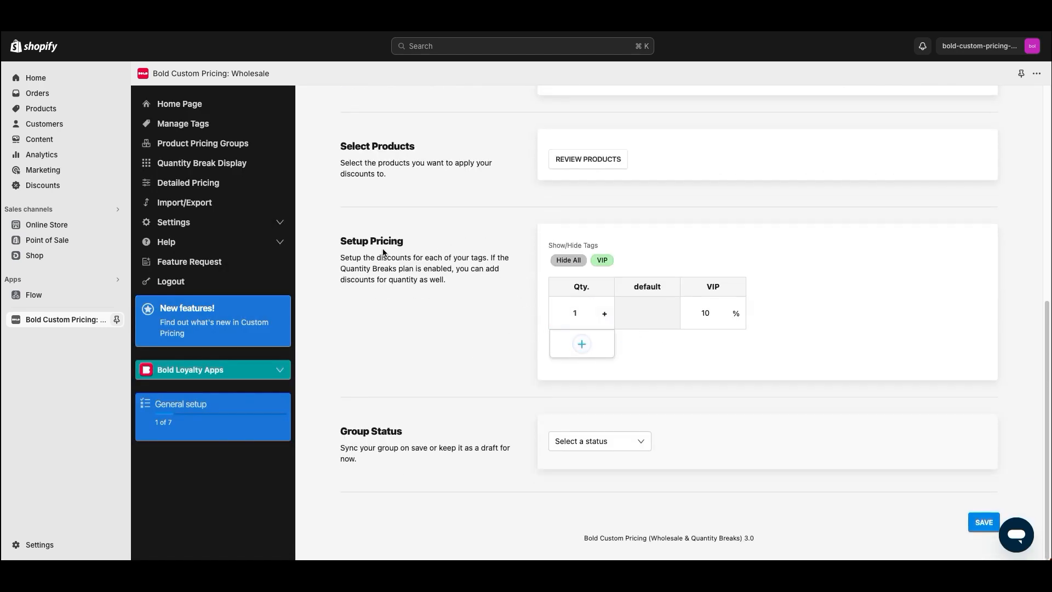
drag(341, 241, 741, 331)
click(760, 345)
double_click(705, 313)
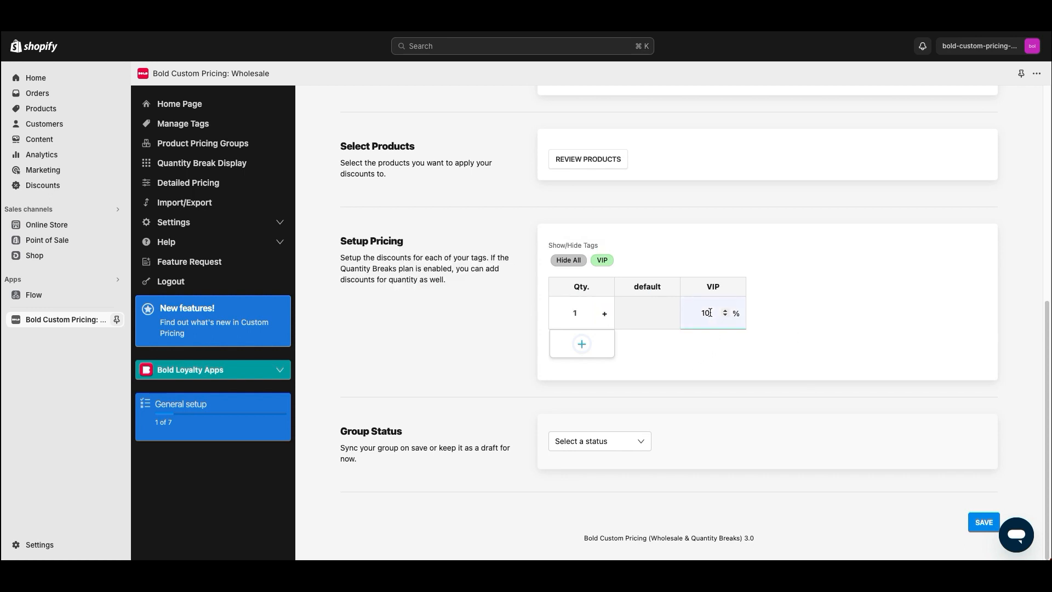
key(BackSpace)
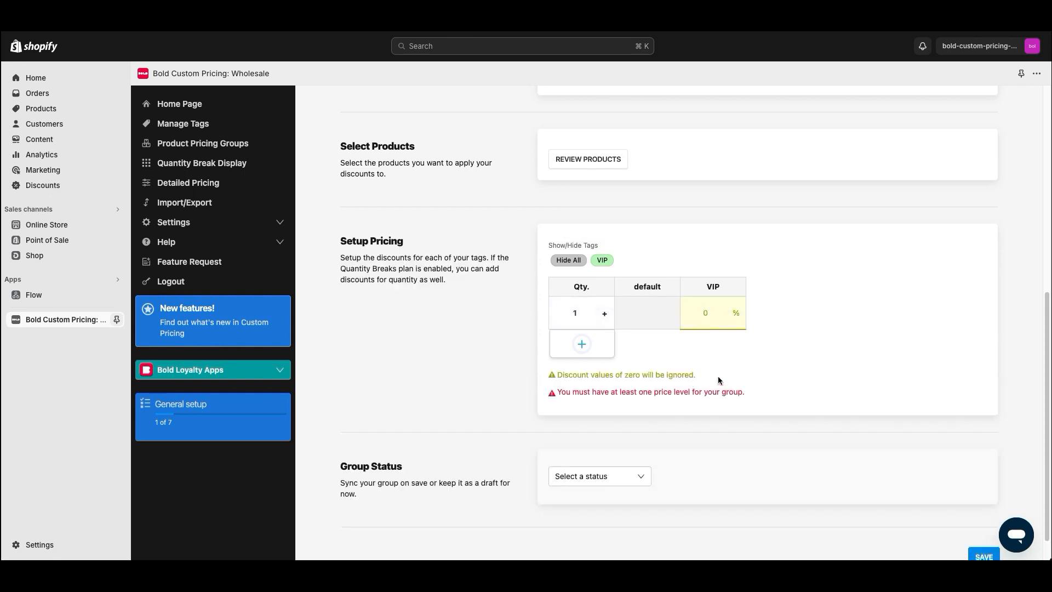
drag(718, 379, 556, 375)
click(610, 373)
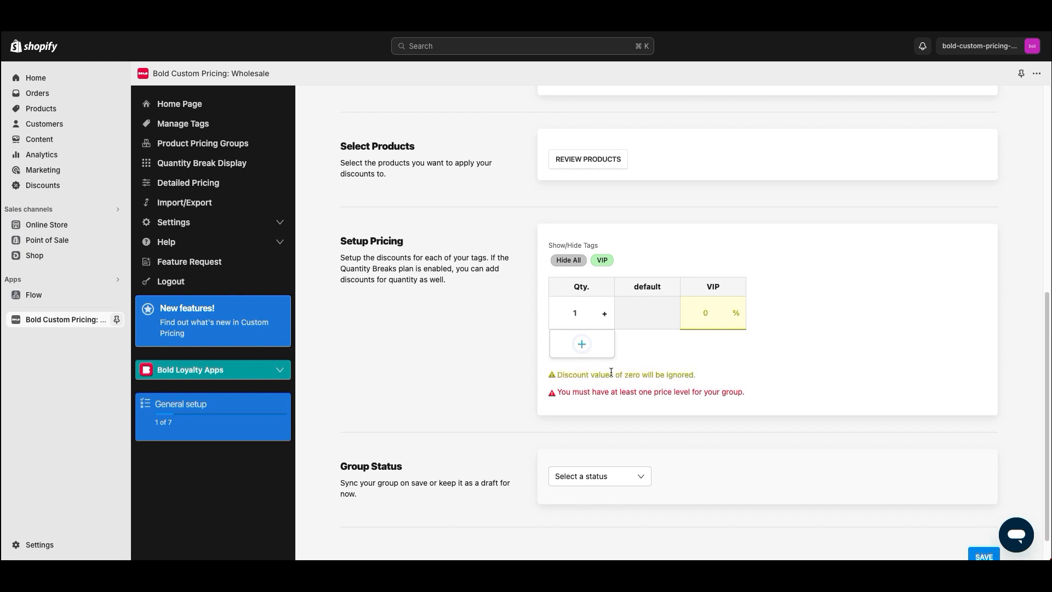
Set quantity 1 to 30% VIP discount, then add and delete a quantity-3 tier at 35%
click(582, 344)
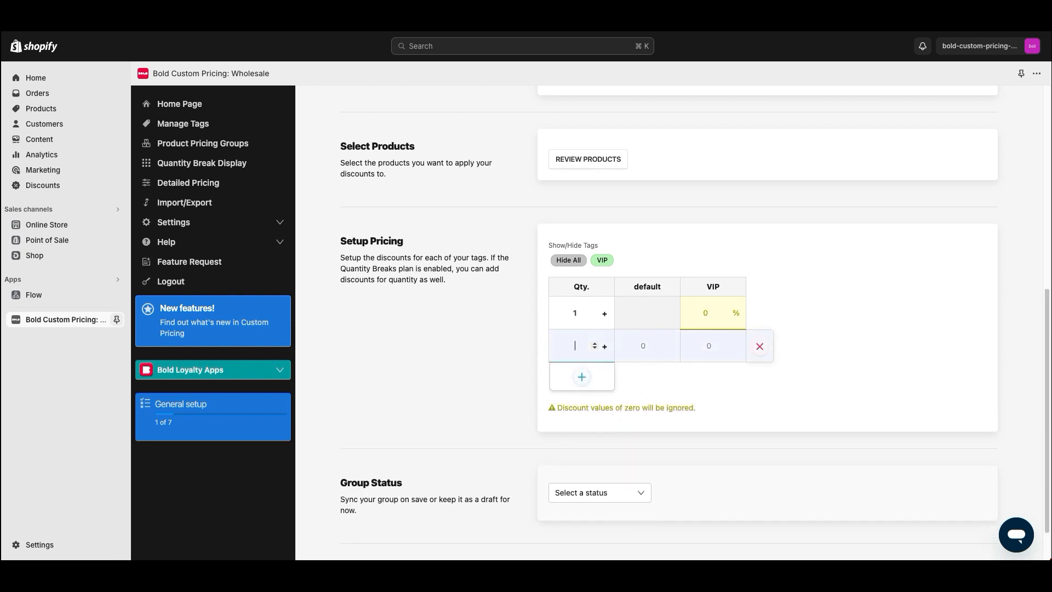
text(3)
click(701, 313)
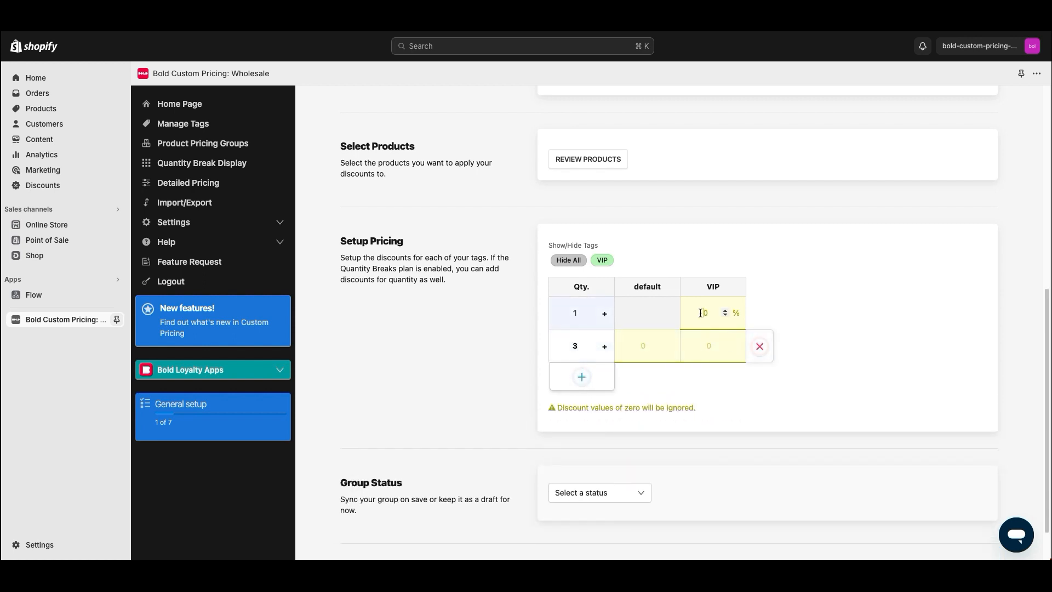
text(30)
click(708, 344)
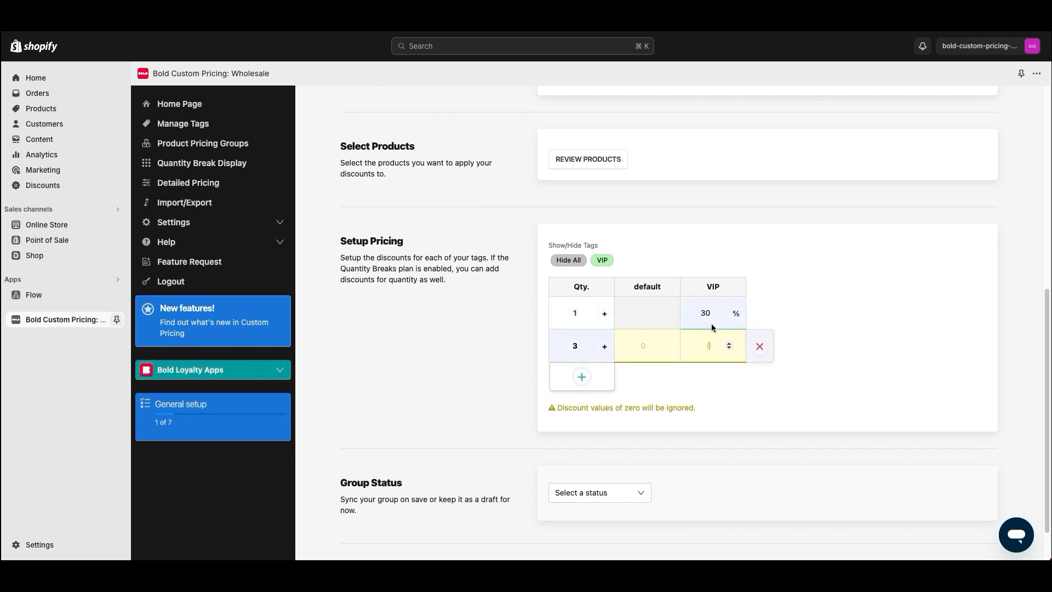
text(35)
click(766, 348)
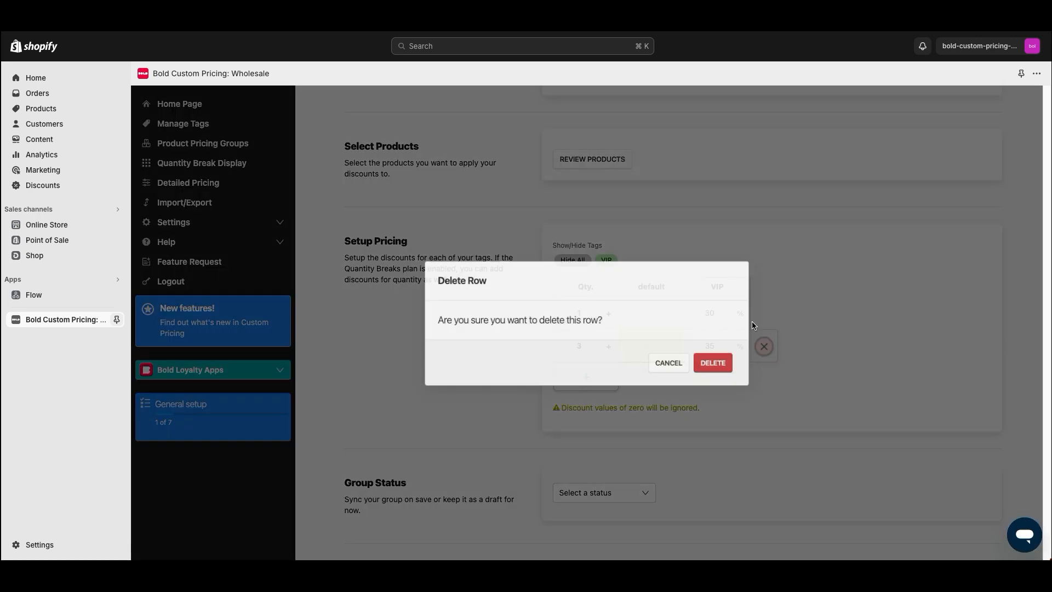
click(713, 362)
Set Group Status to Sync on save instead of Save as draft, then save the group
click(600, 441)
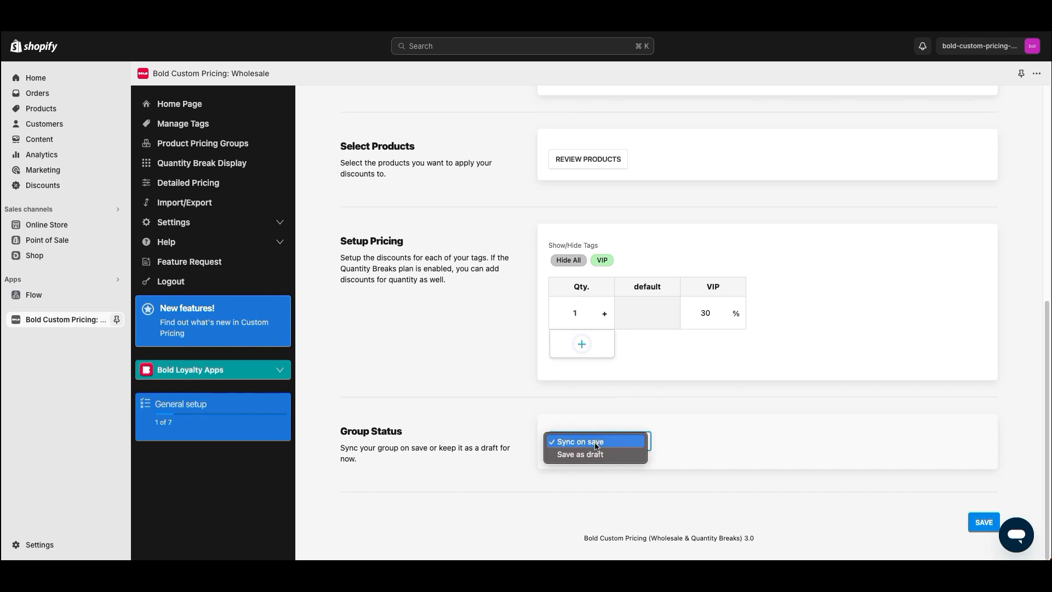
click(576, 428)
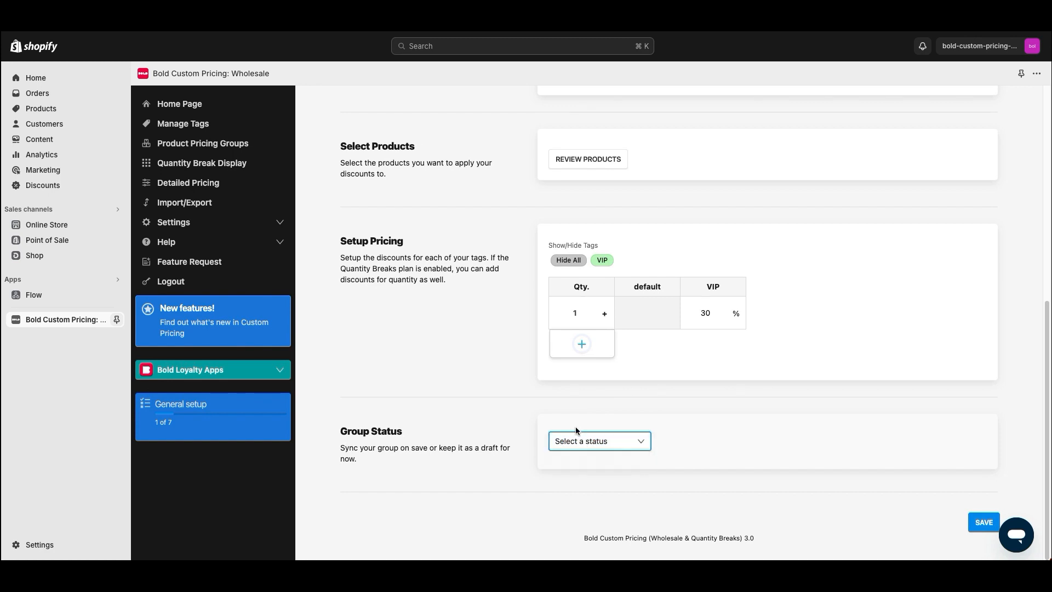
click(511, 422)
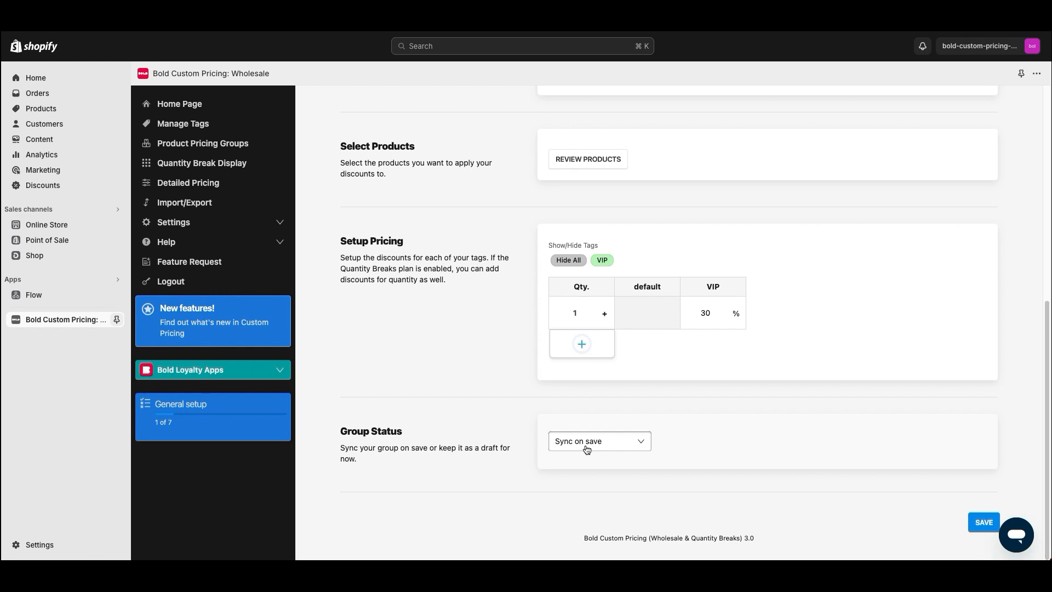
click(586, 449)
click(575, 453)
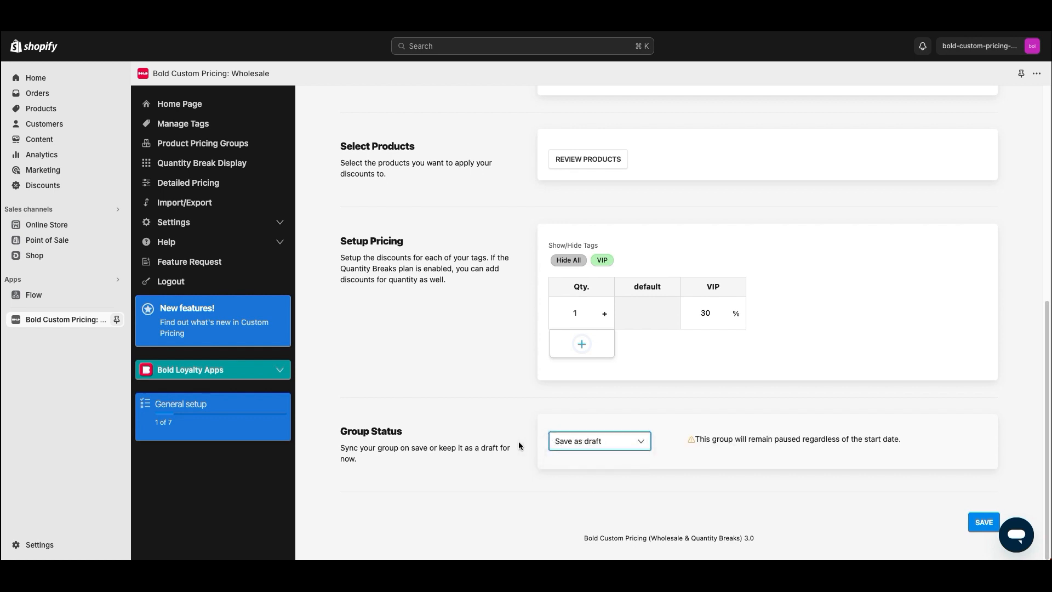
drag(917, 438, 699, 441)
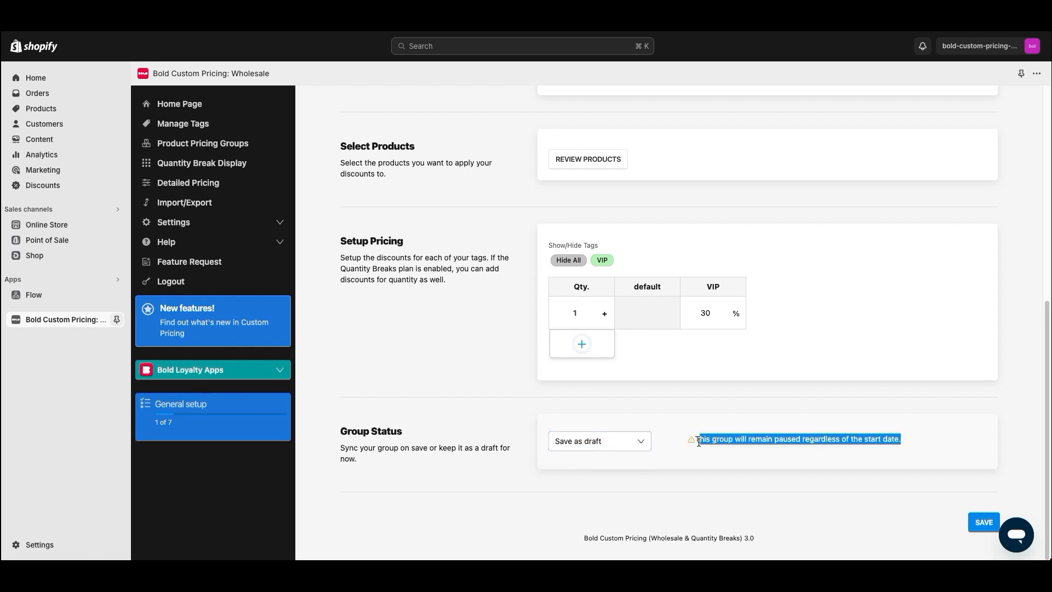
click(580, 443)
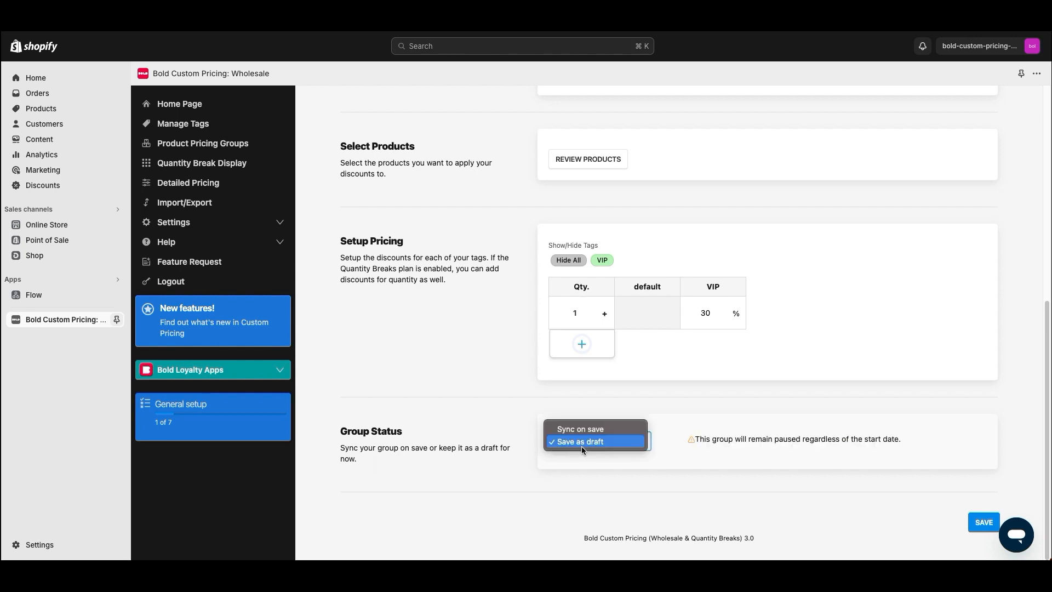
click(583, 427)
click(623, 476)
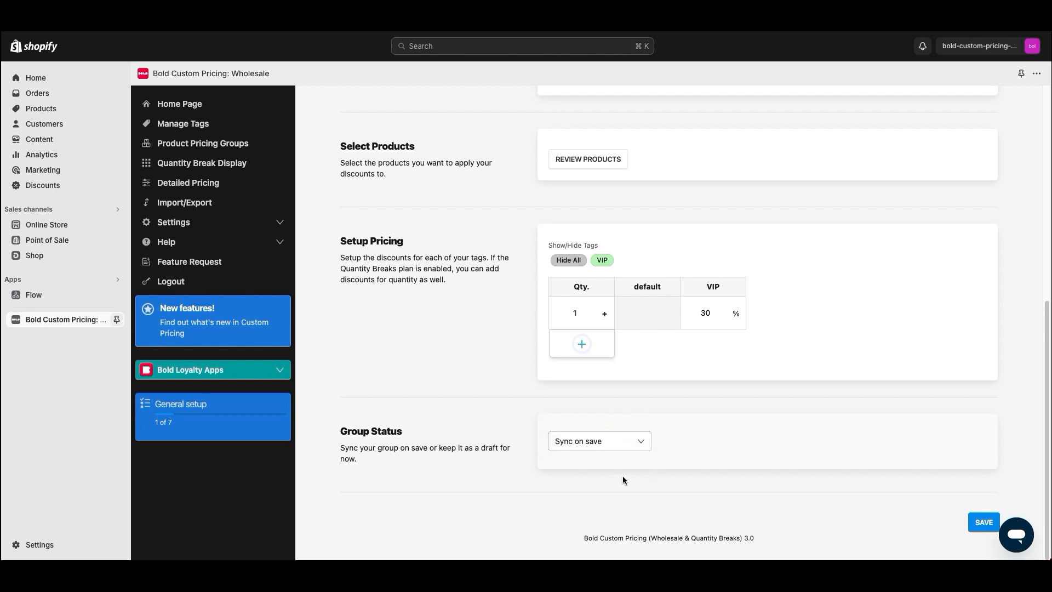
click(983, 522)
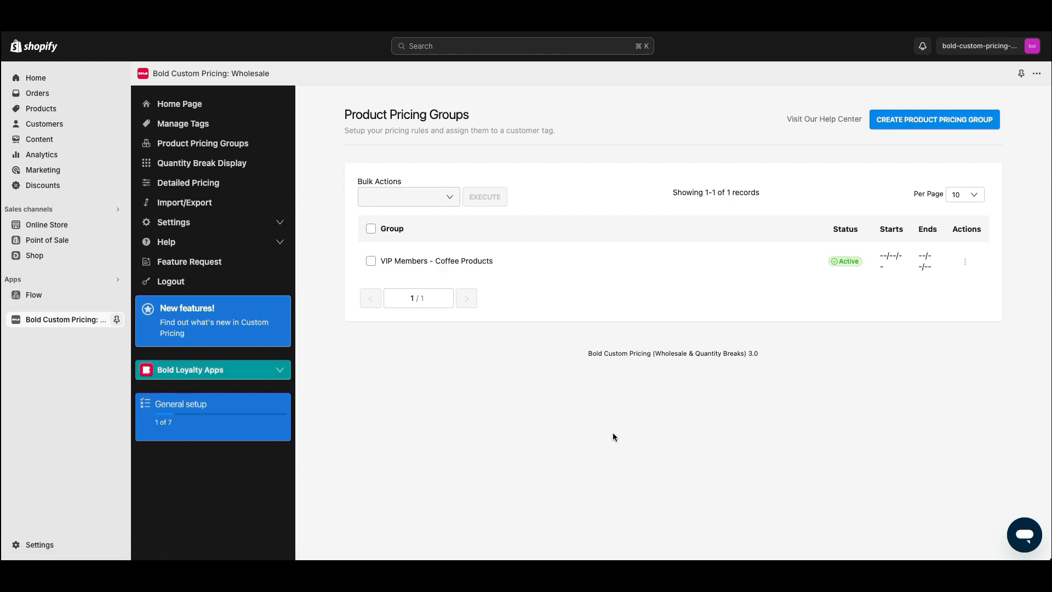
Switch to Bold Recurring Memberships and start a new plan from the Plans page
click(36, 281)
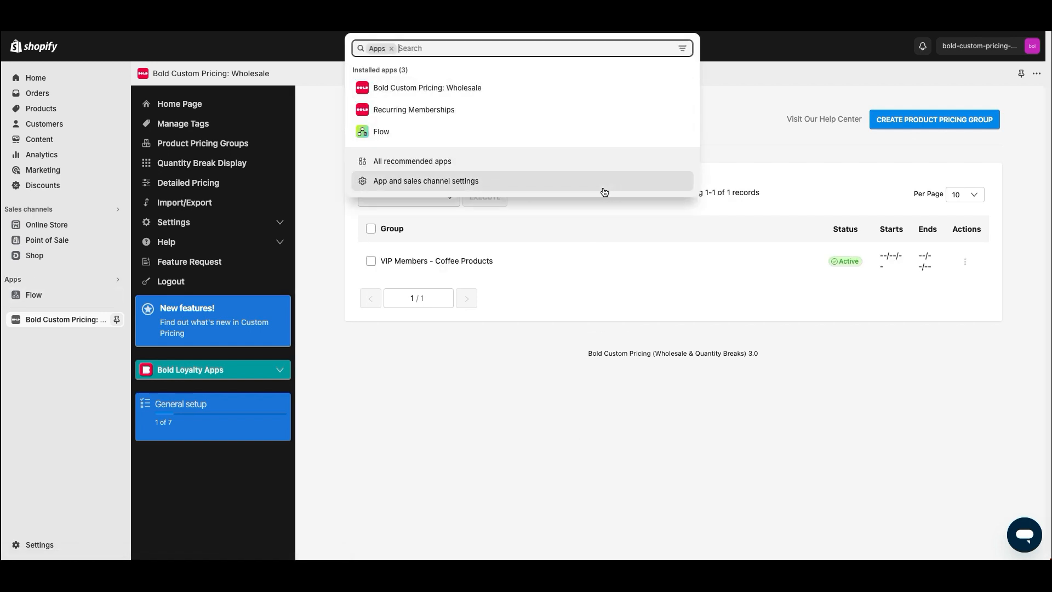
click(450, 108)
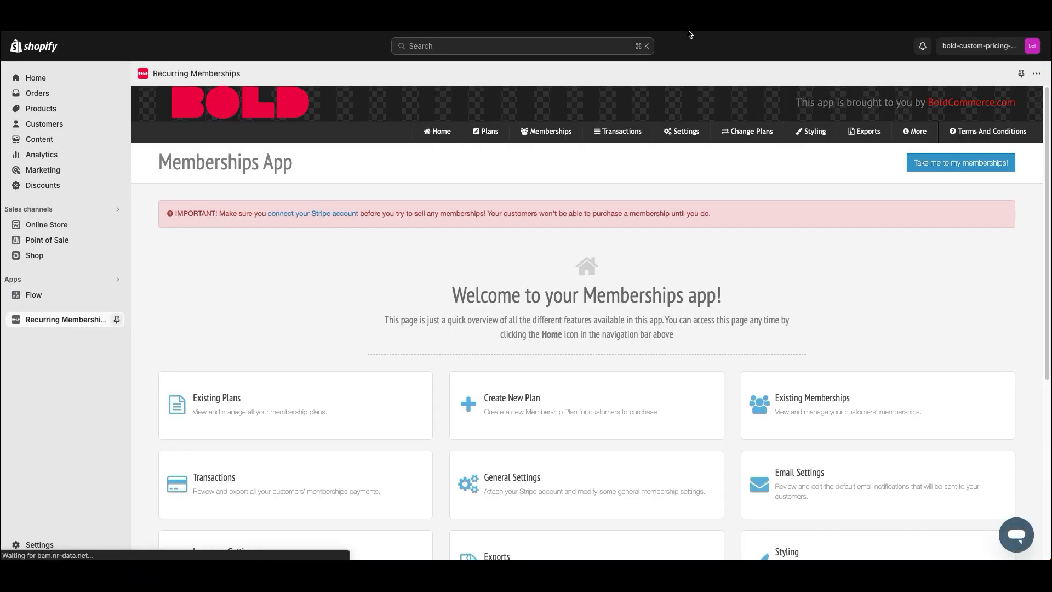
click(489, 132)
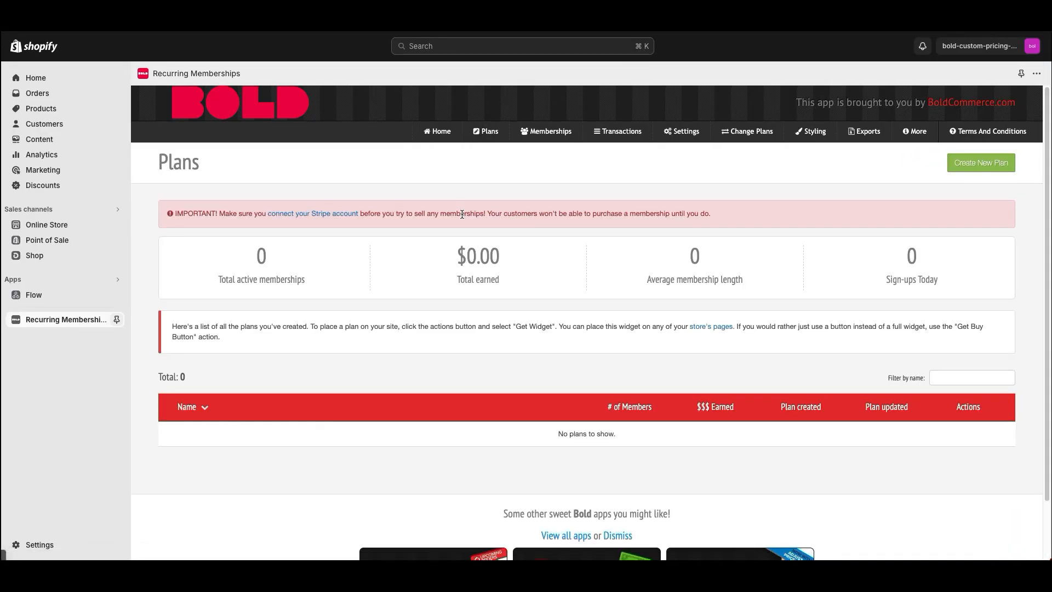
click(962, 163)
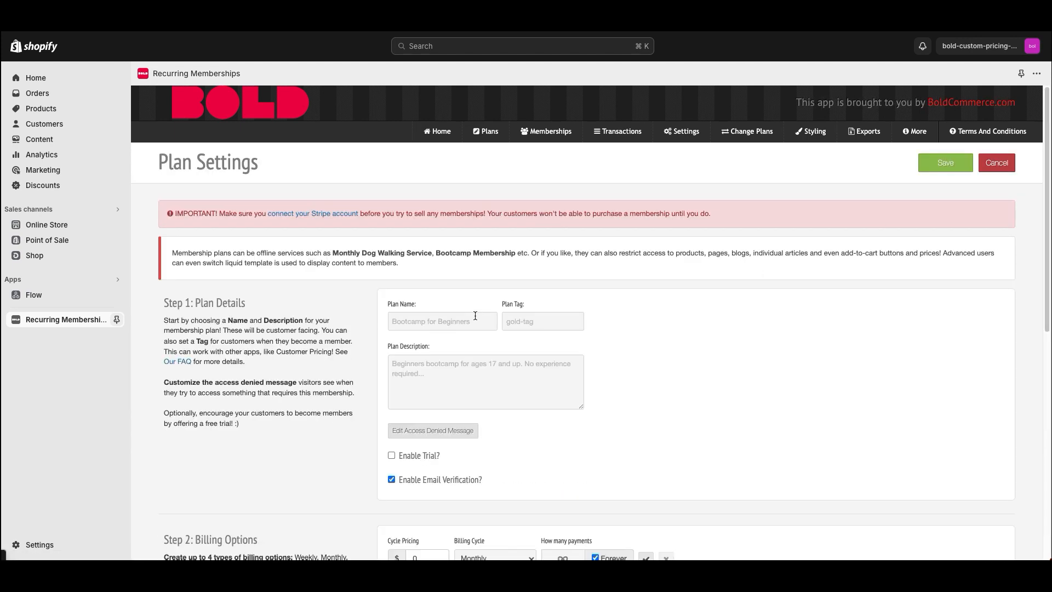
Enter the plan name 'VIP Program' and the plan tag 'VIP'
click(432, 324)
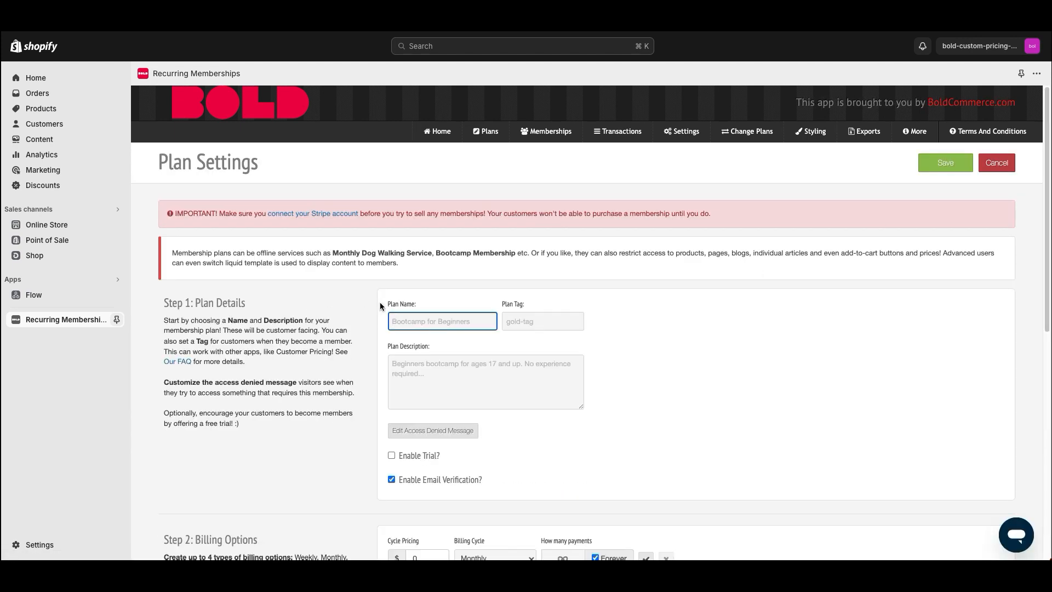
mouse_move(390, 307)
text(VIP)
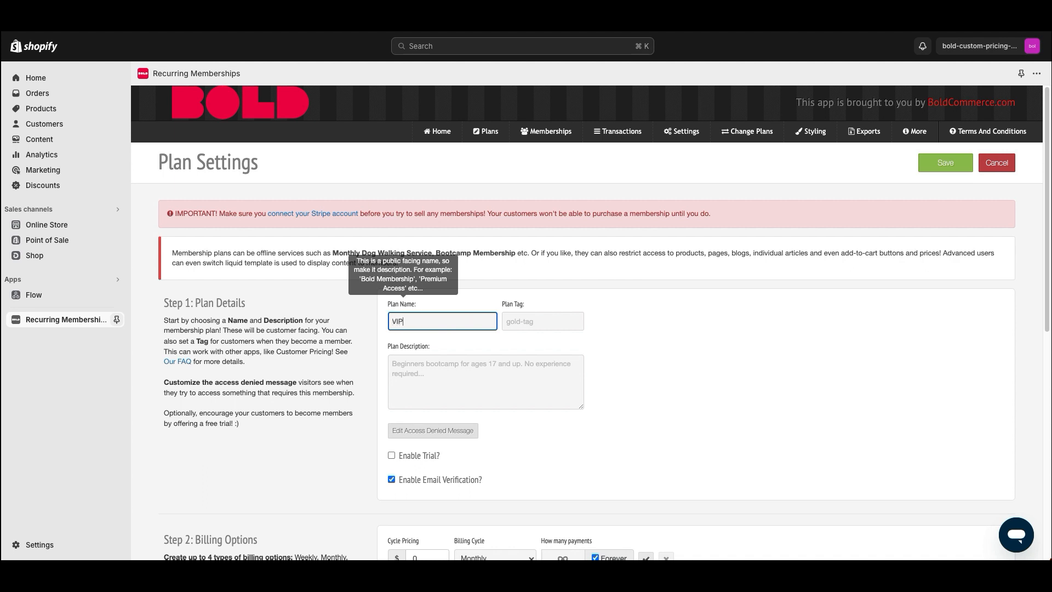
text( Program)
mouse_move(507, 305)
drag(502, 305, 521, 307)
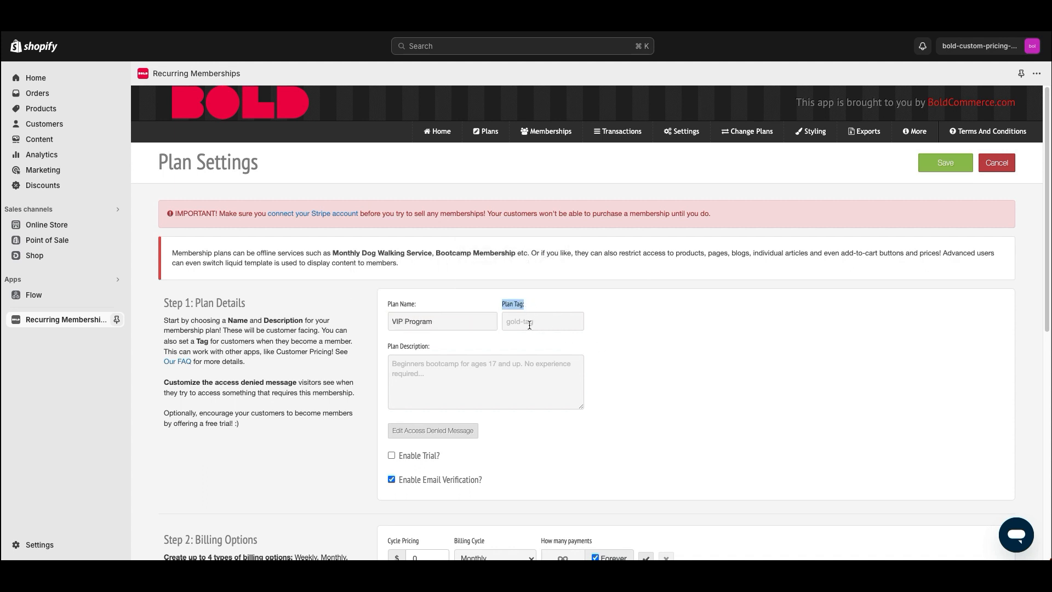
click(530, 323)
text(VIP)
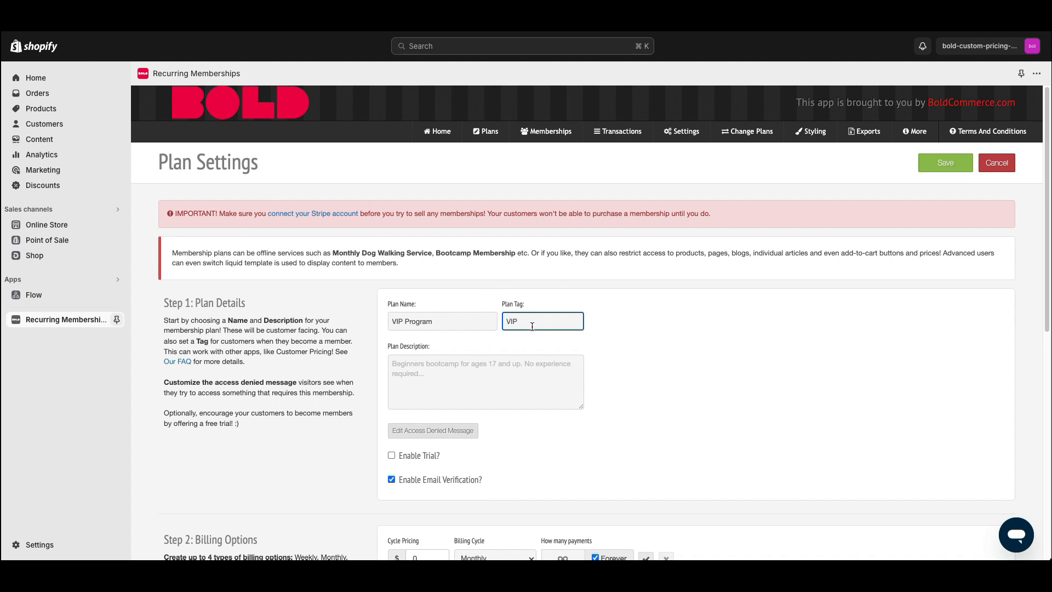
drag(532, 326, 502, 321)
click(648, 357)
Write the plan description 'Join my program! Free for a limited time!'
scroll(449, 364, down, 1)
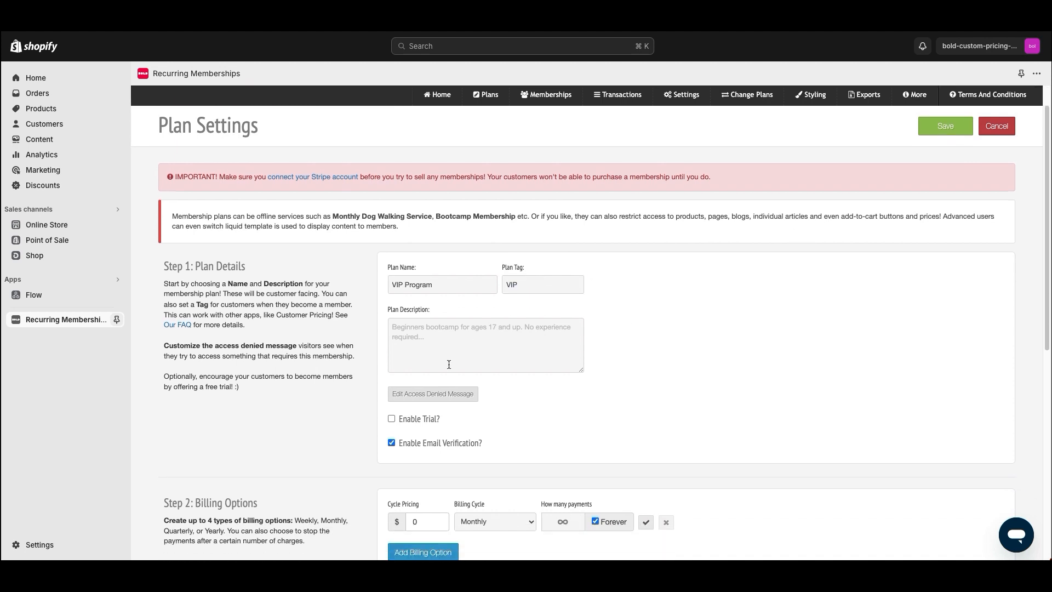
drag(525, 285, 500, 286)
click(417, 343)
click(418, 334)
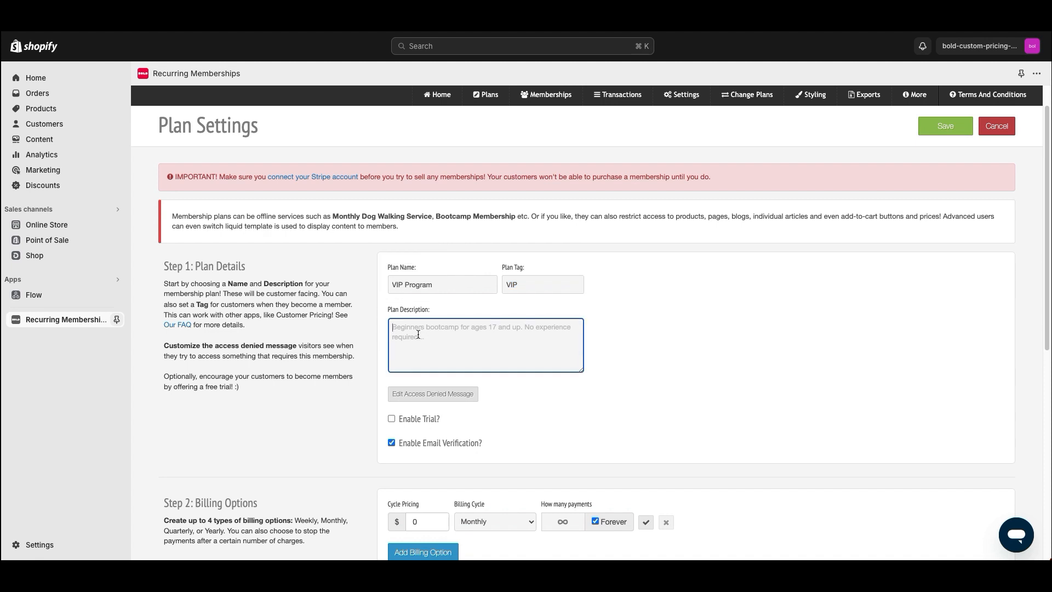
text(Join my pro)
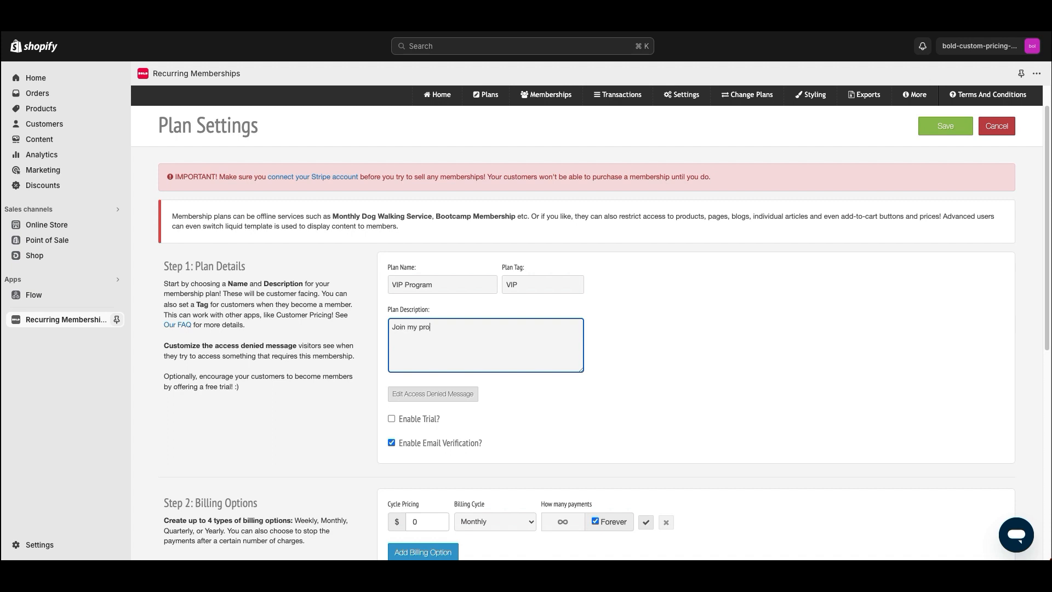
text(gram! Free for a limited time!)
click(432, 394)
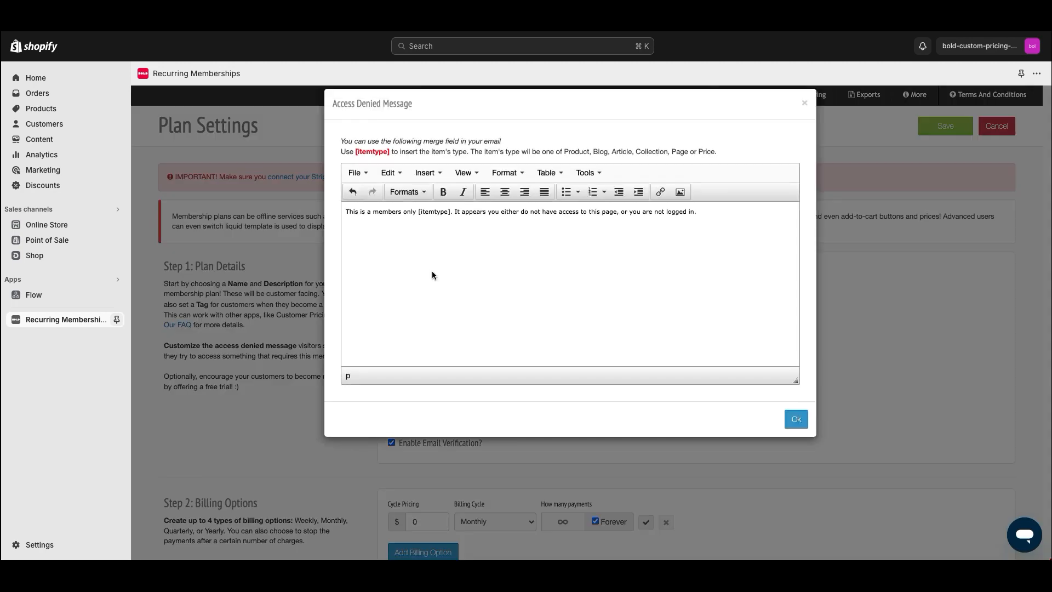
drag(710, 212, 344, 212)
click(504, 216)
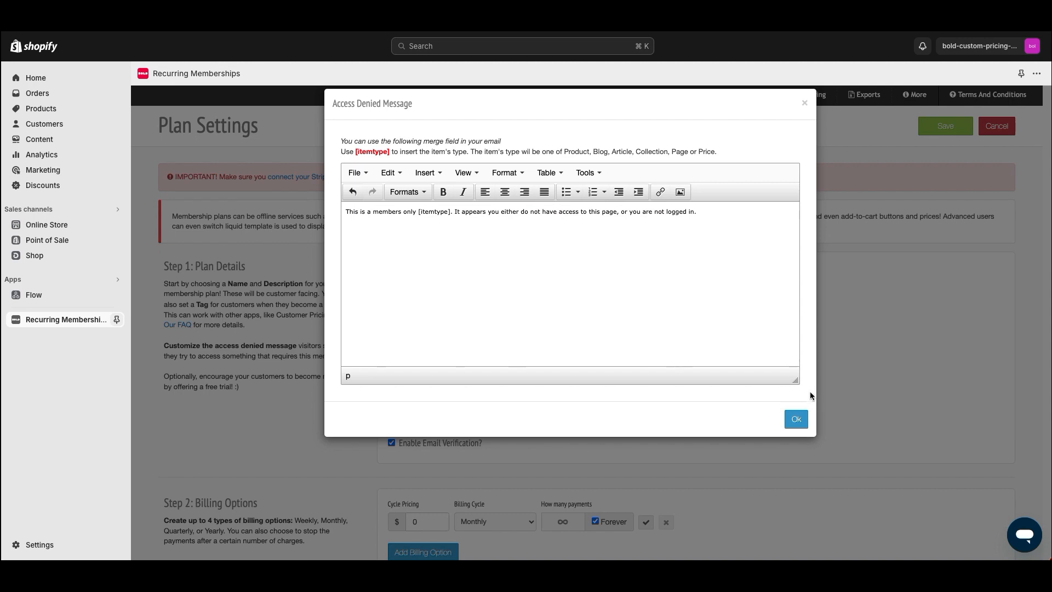
click(796, 419)
scroll(466, 378, down, 1)
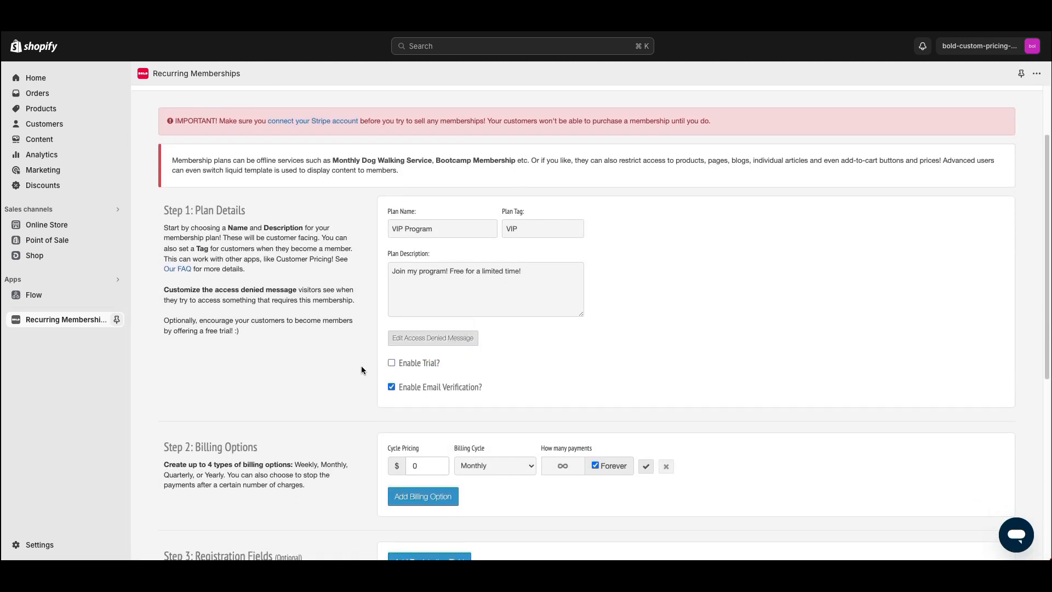
Try a 60-day free trial, turn it back off, and disable member email verification
click(391, 363)
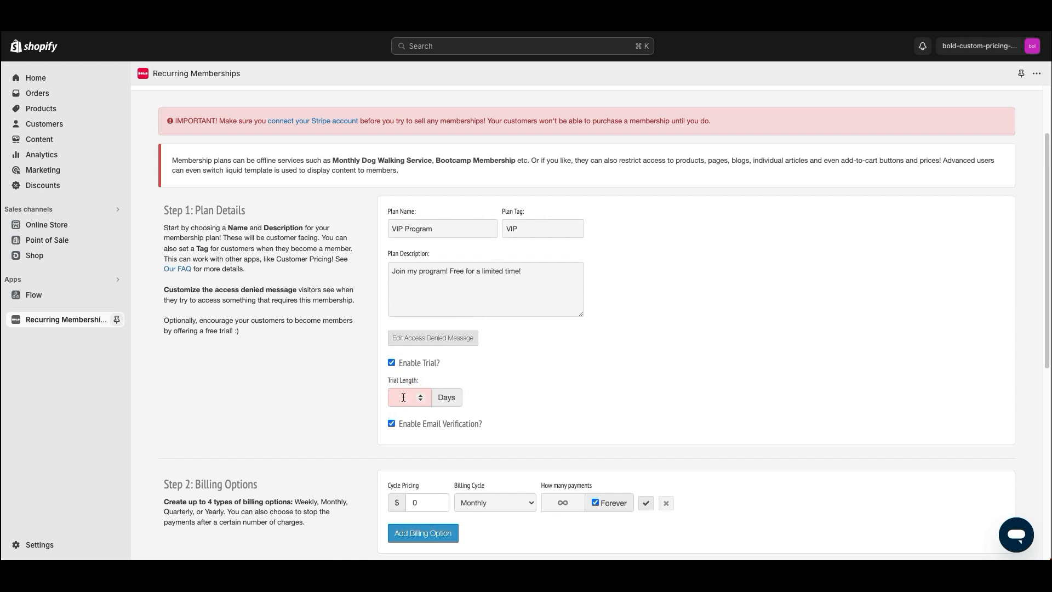
text(30)
drag(406, 396, 381, 401)
text(60)
click(391, 362)
scroll(346, 378, down, 1)
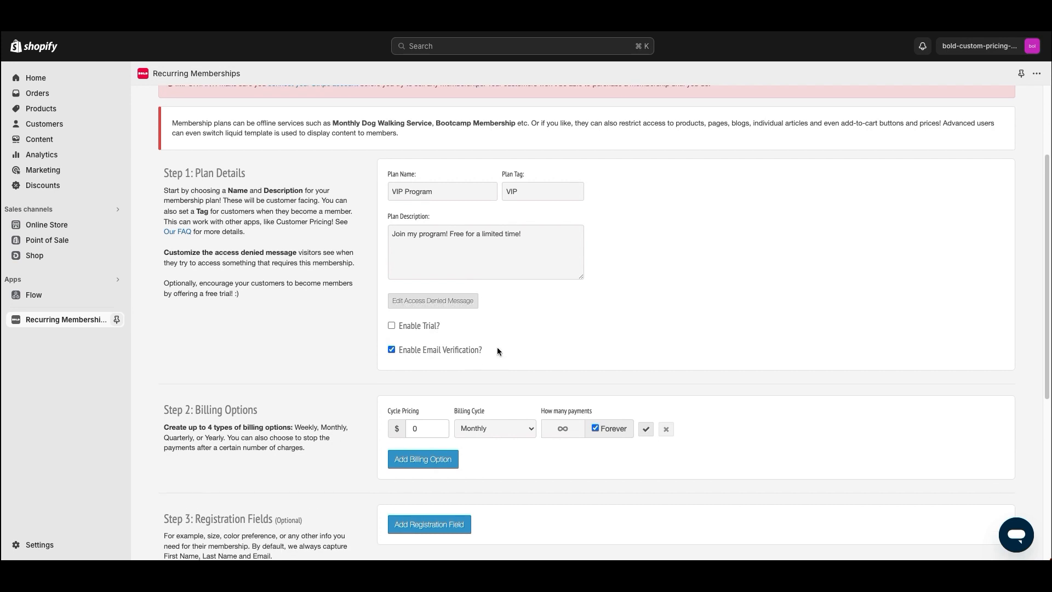
drag(495, 347, 400, 352)
click(390, 350)
Set the billing cycle price to $0 and adjust the number of payments
scroll(380, 372, down, 1)
drag(179, 367, 258, 368)
click(391, 307)
double_click(414, 386)
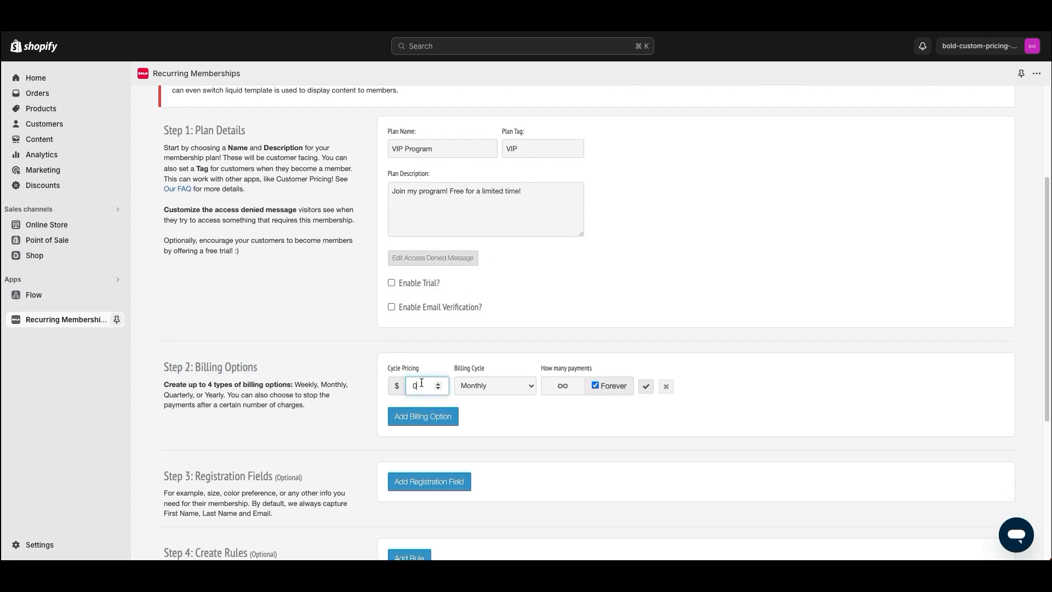
text(30)
double_click(405, 387)
text(0)
click(599, 386)
click(551, 382)
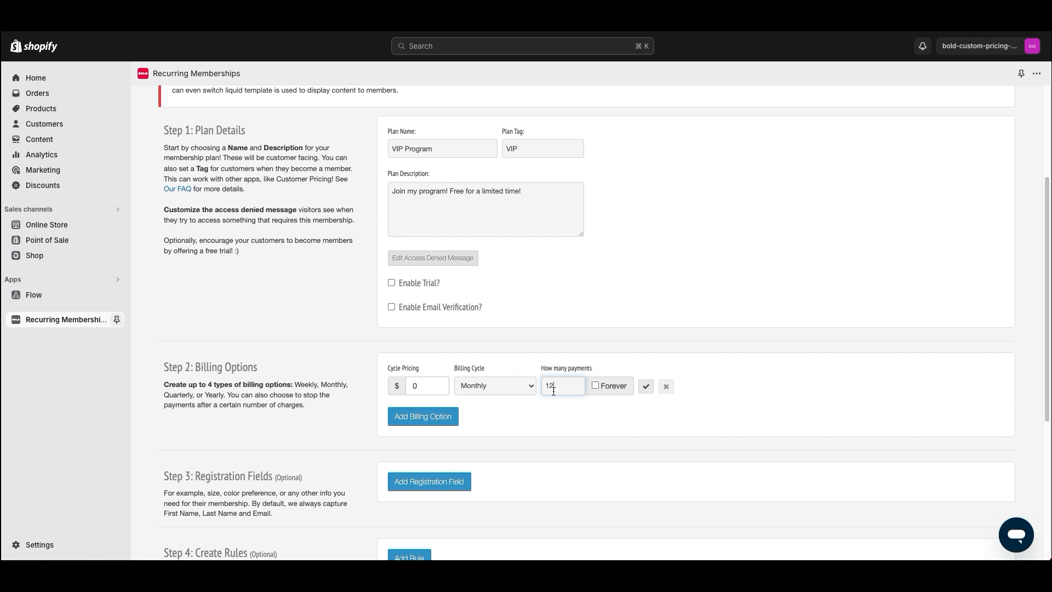
key(BackSpace)
key(BackSpace)
text(1)
click(558, 429)
Add a second Monthly billing option, remove it, and add a new registration field
scroll(361, 427, down, 2)
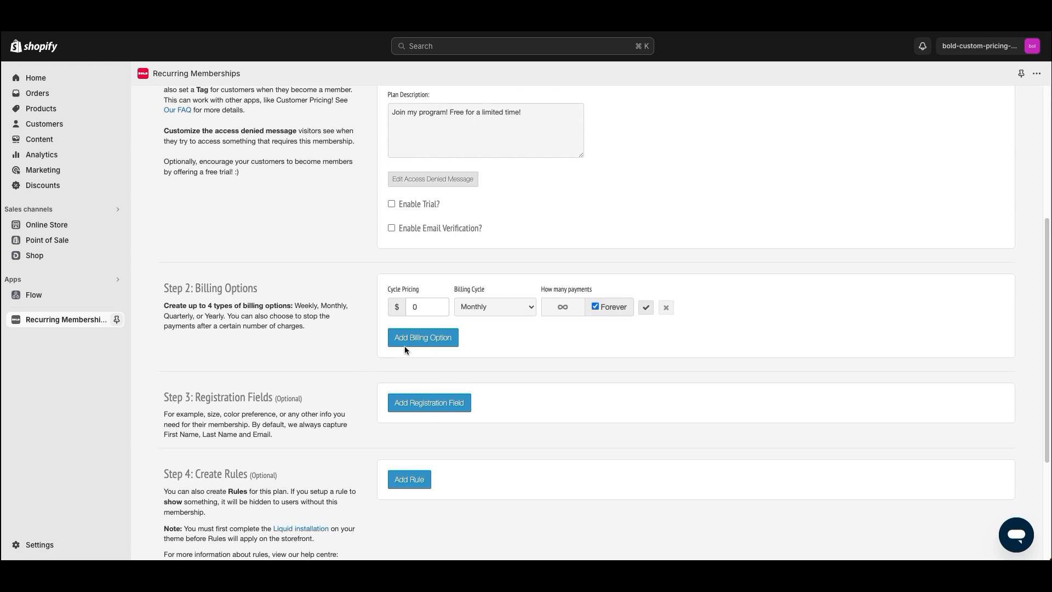
click(405, 340)
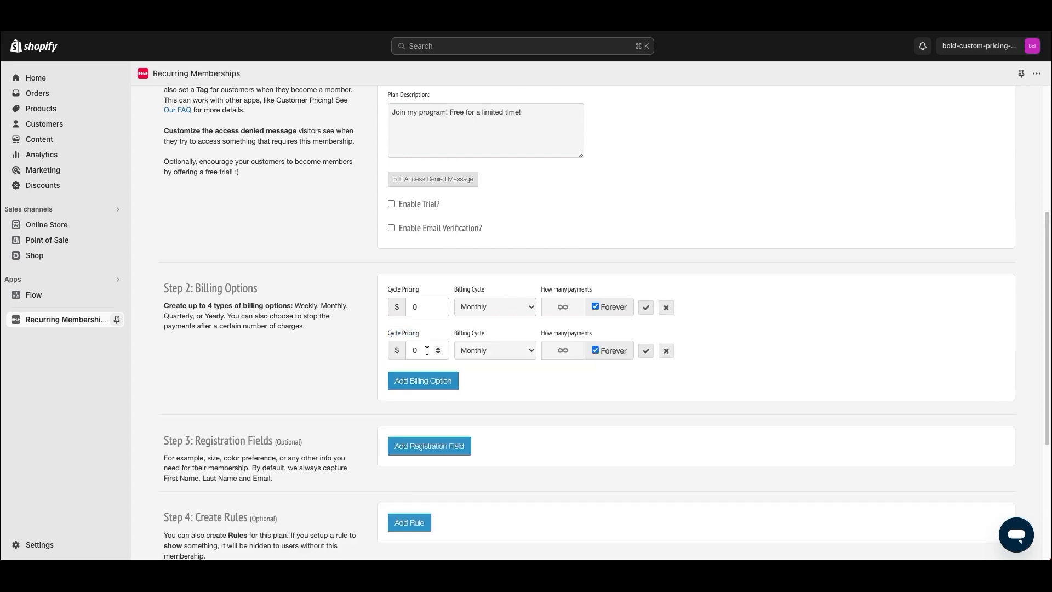
click(470, 347)
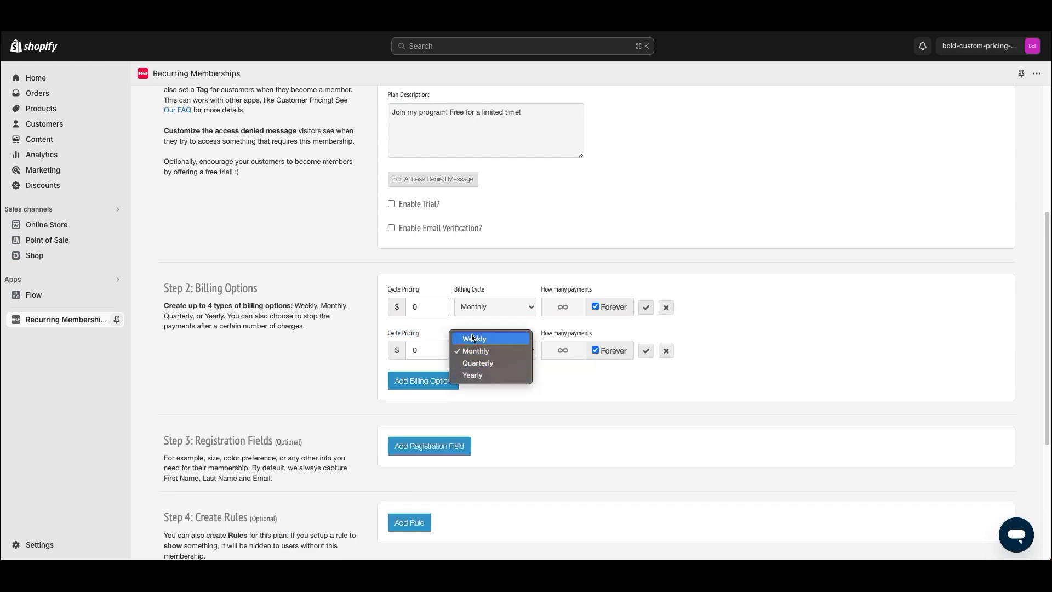
click(341, 361)
click(666, 350)
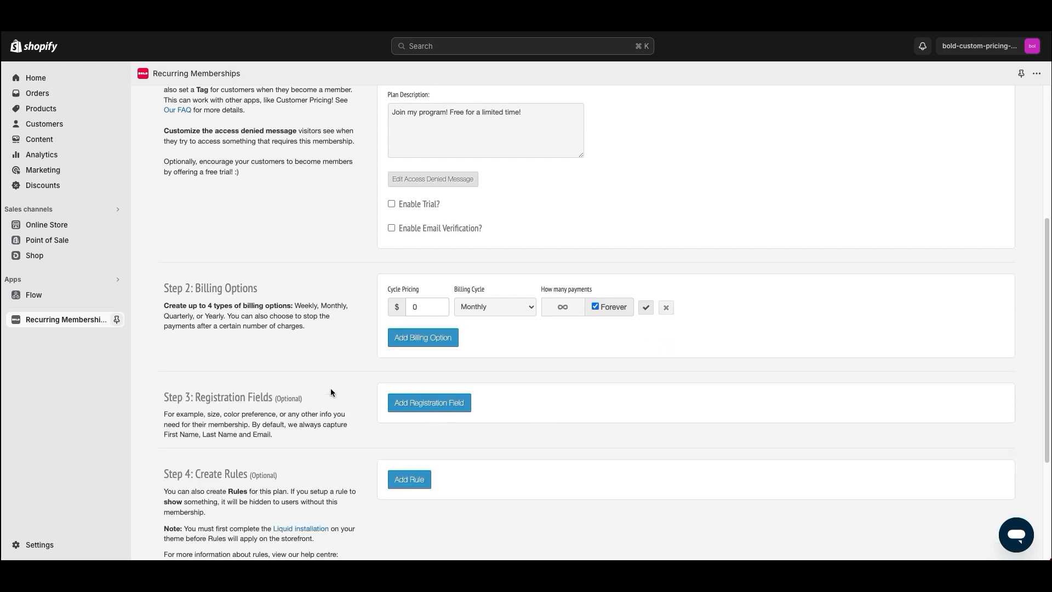
drag(172, 397, 229, 397)
click(392, 403)
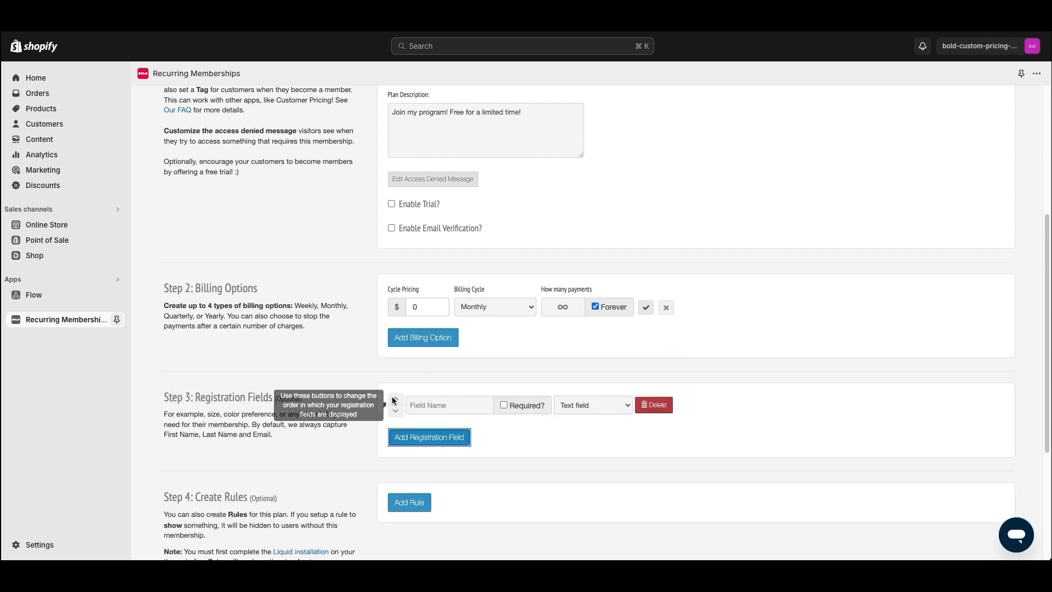
Add registration fields Date of Birth (required), Name of Pet and ID Card
scroll(410, 380, down, 1)
click(437, 382)
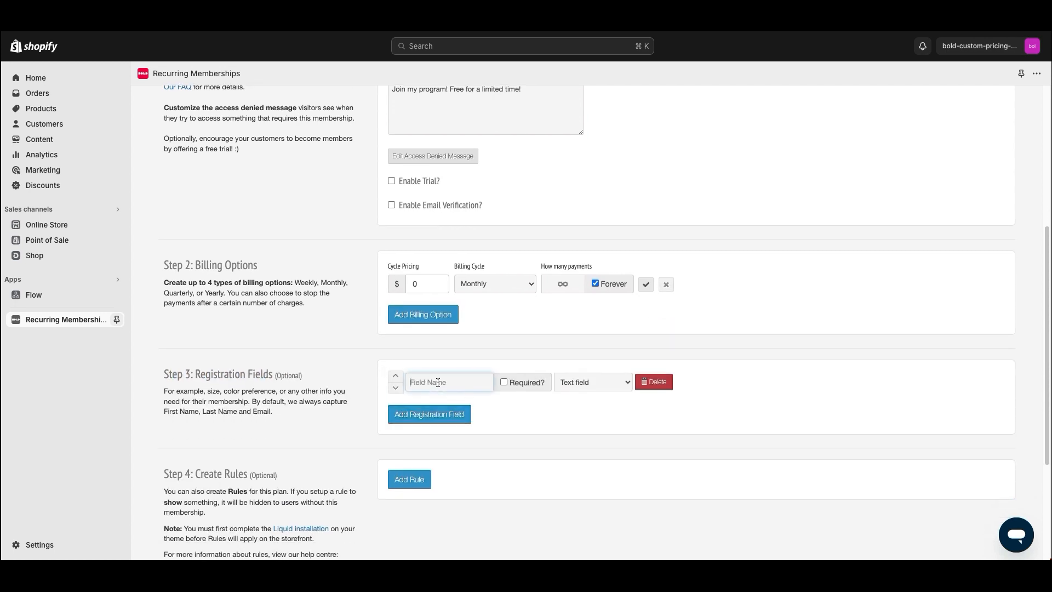
text(Date of Birth)
click(504, 382)
click(424, 423)
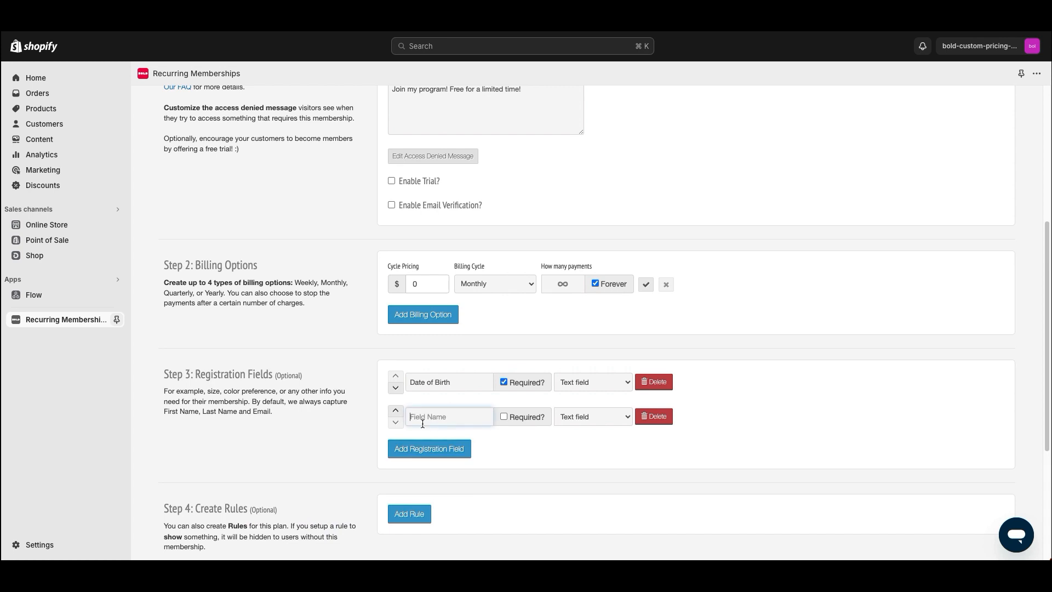
text(Name of Pet)
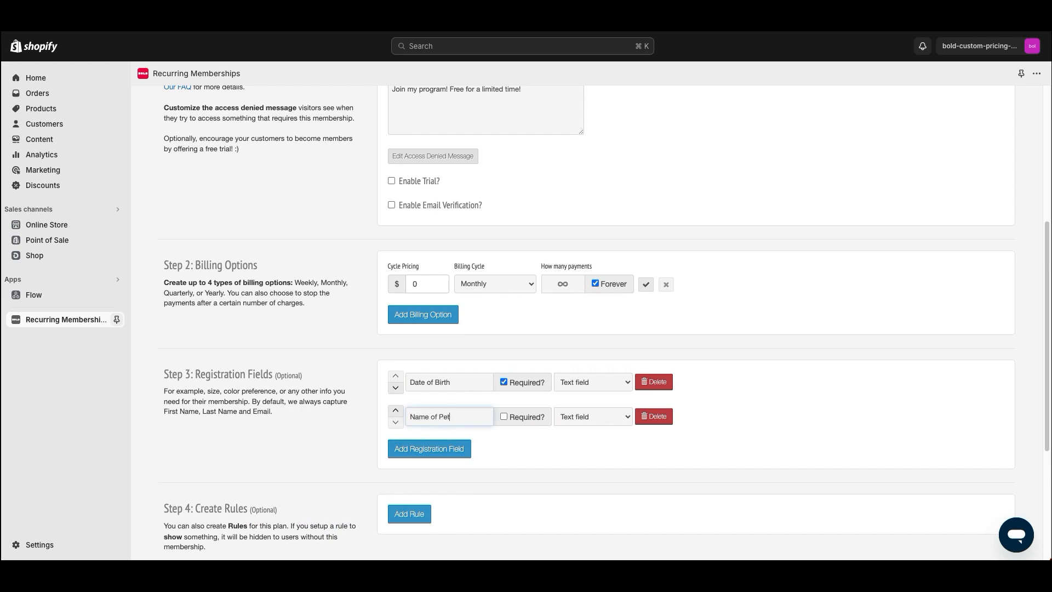
click(433, 448)
click(421, 451)
text(Id Card)
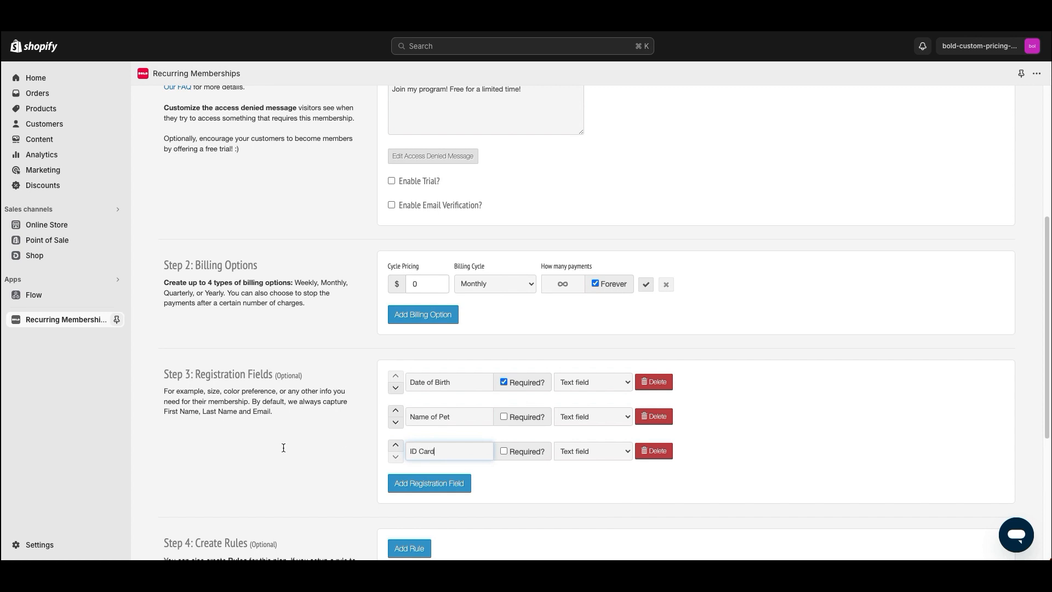
Delete the ID Card, Name of Pet and Date of Birth registration fields
drag(298, 419, 252, 402)
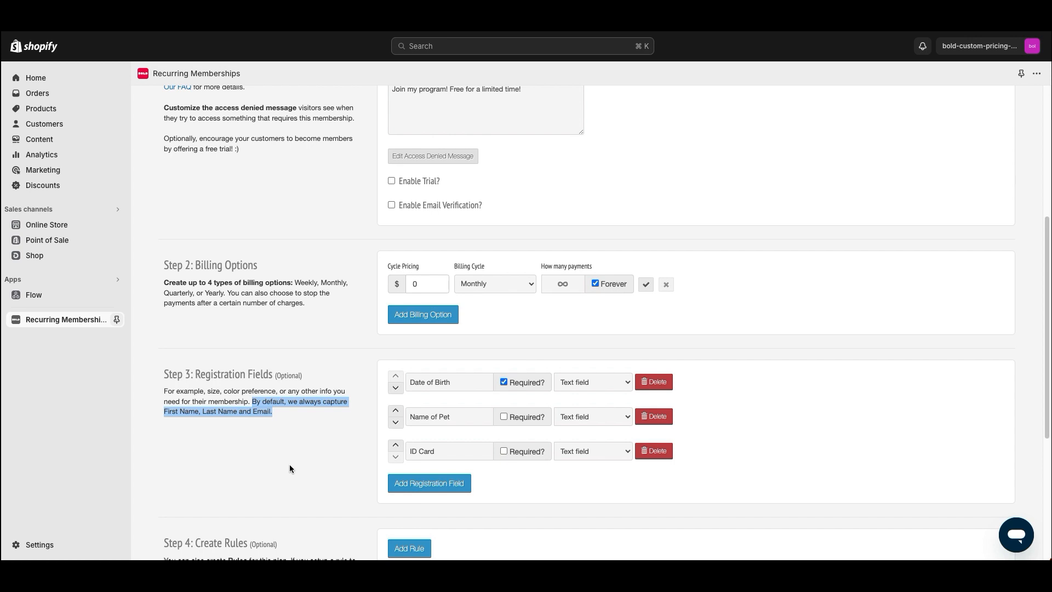
click(654, 451)
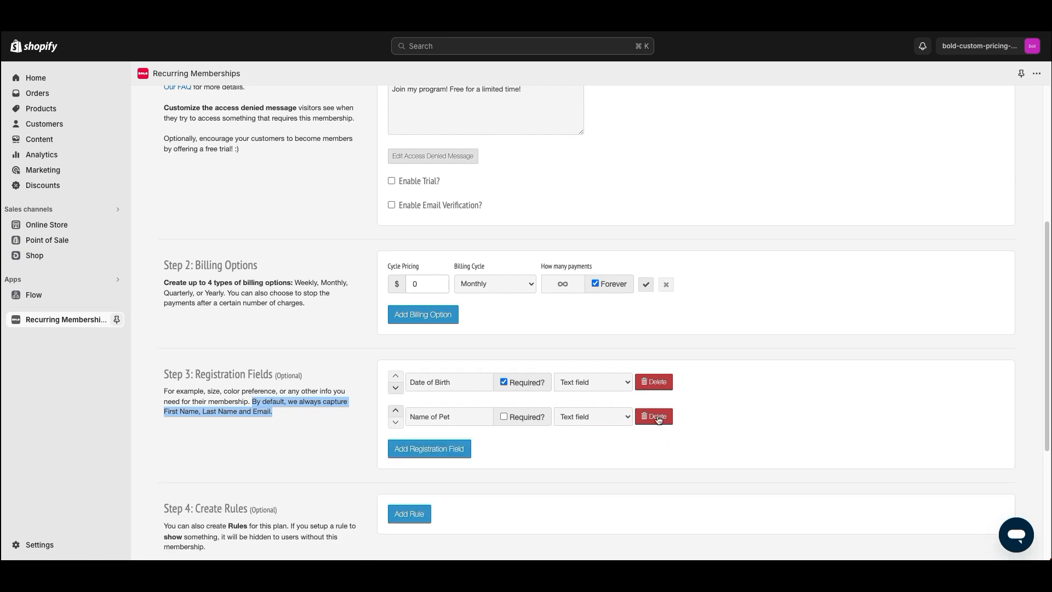
click(655, 416)
click(655, 382)
click(343, 412)
Add a new members-only content rule set to Show
scroll(329, 405, down, 3)
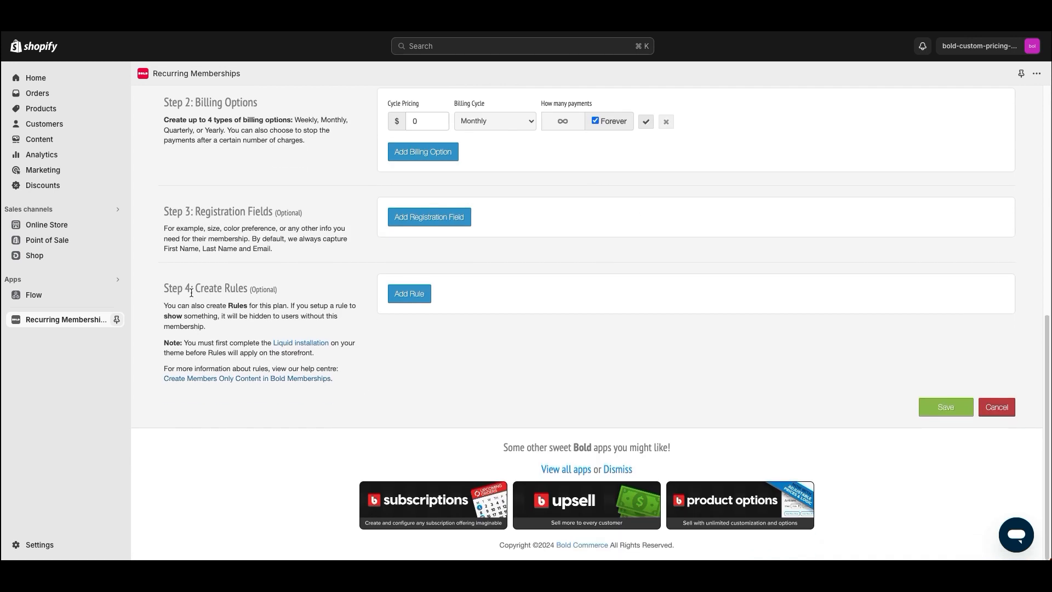
drag(170, 291, 249, 289)
click(250, 312)
click(412, 294)
click(401, 294)
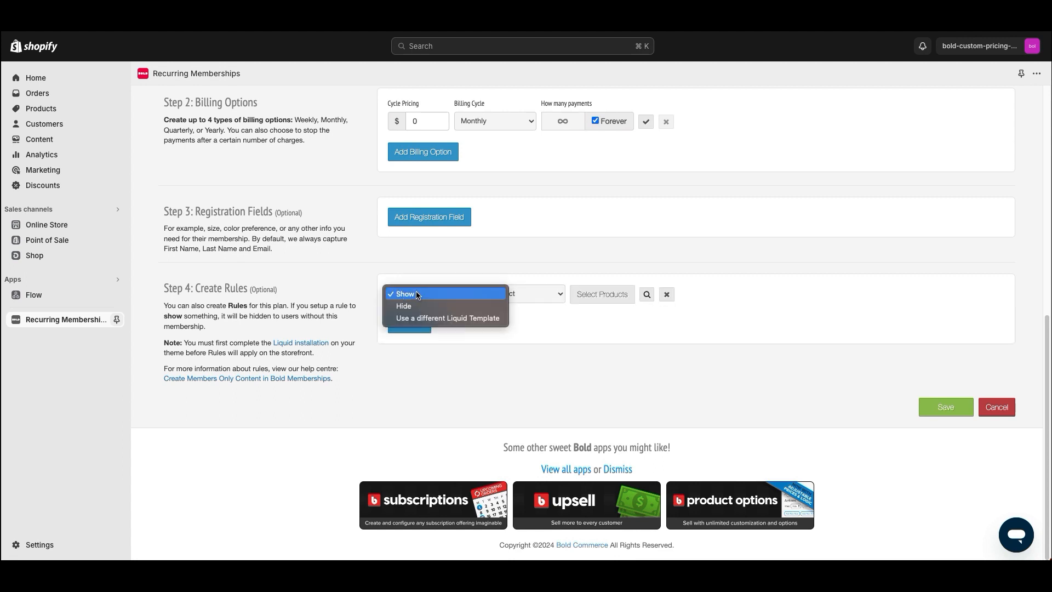
click(367, 300)
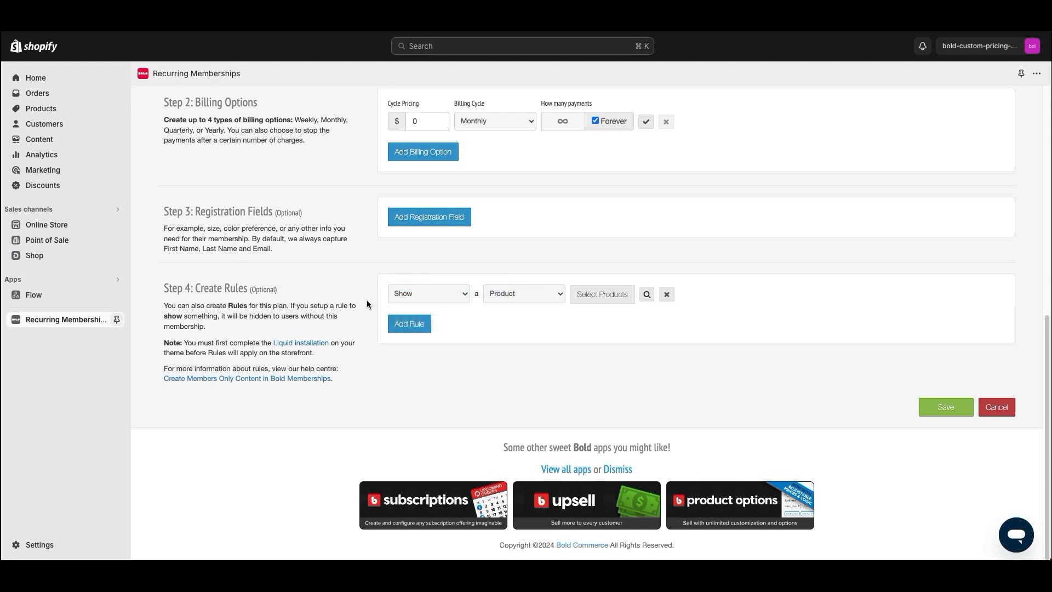
Try the Liquid template and Hide actions, then settle on Show a Product and pick its products
click(414, 292)
click(412, 311)
click(402, 294)
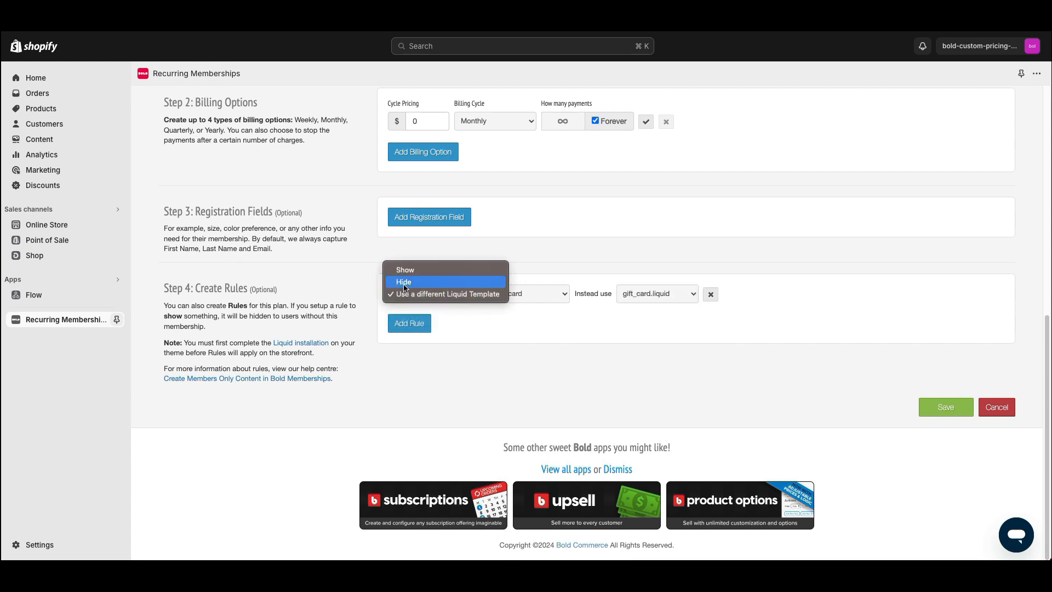
click(404, 282)
click(415, 298)
click(416, 281)
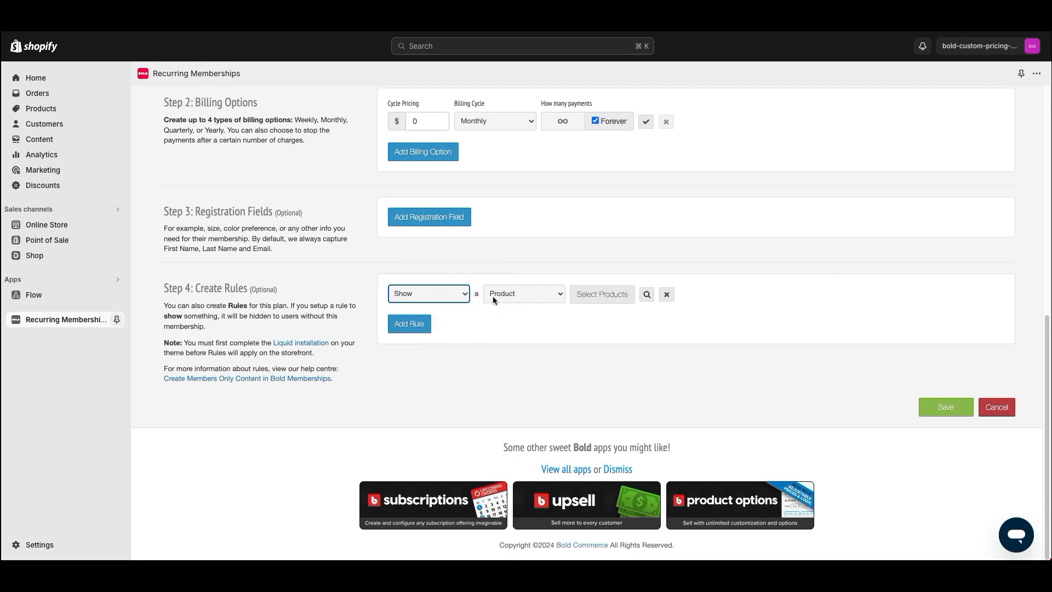
click(515, 296)
click(515, 295)
click(602, 294)
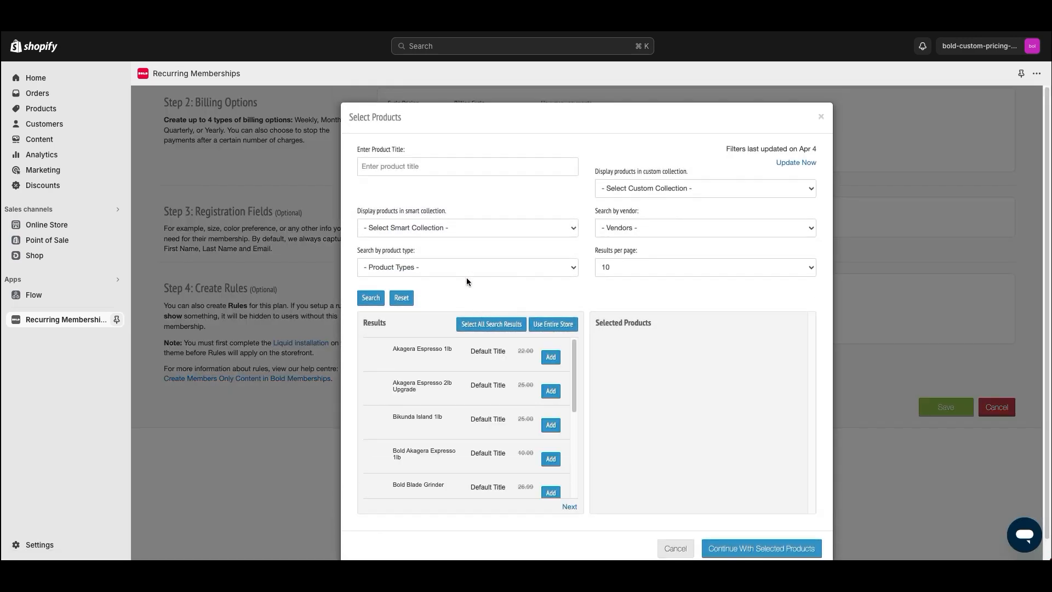
Select Akagera Espresso 1lb, Bikunda Island 1lb, Bold Akagera Expresso 1lb and Bold El Limoncillo, and confirm
click(551, 357)
click(551, 424)
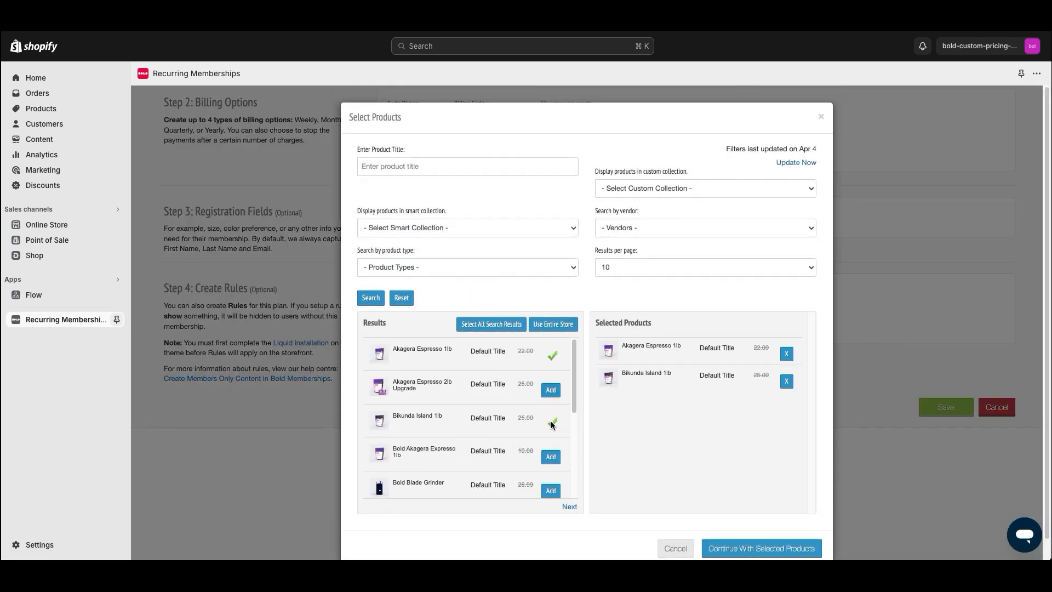
scroll(552, 428, down, 1)
click(551, 427)
scroll(518, 416, down, 4)
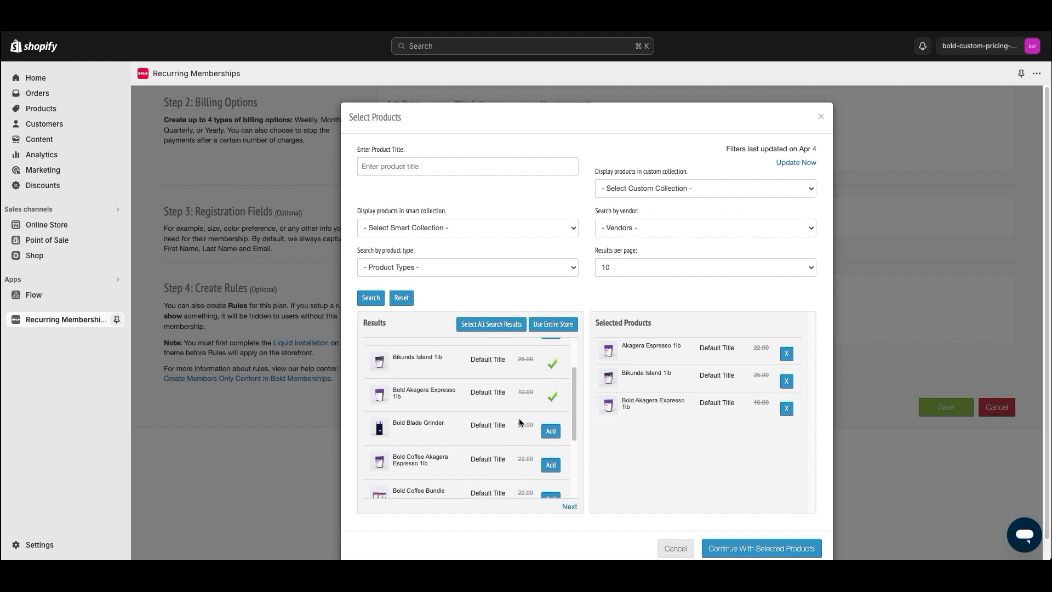
scroll(518, 421, down, 1)
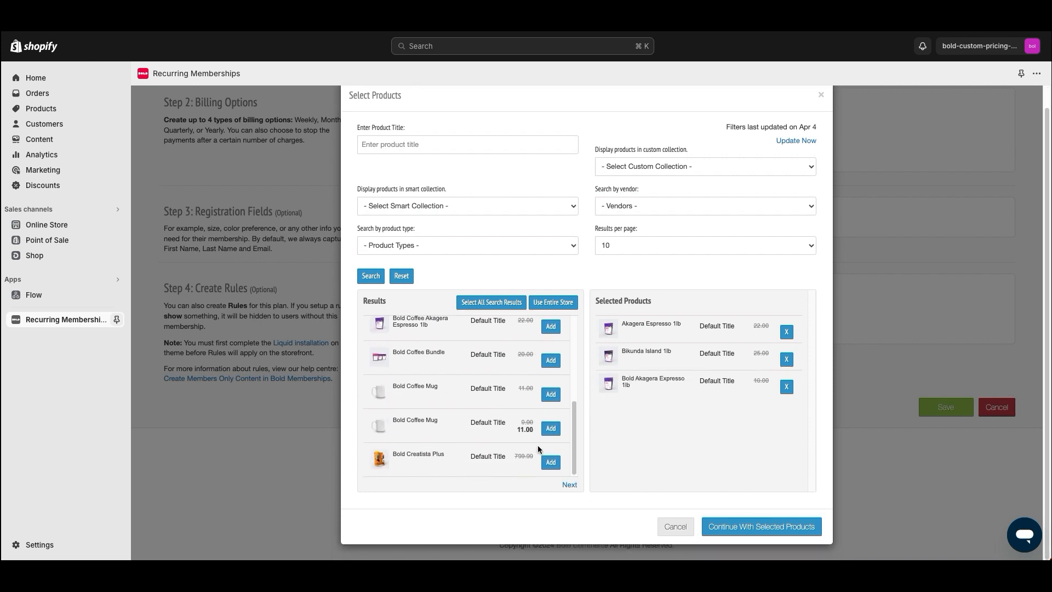
click(570, 485)
scroll(504, 406, down, 3)
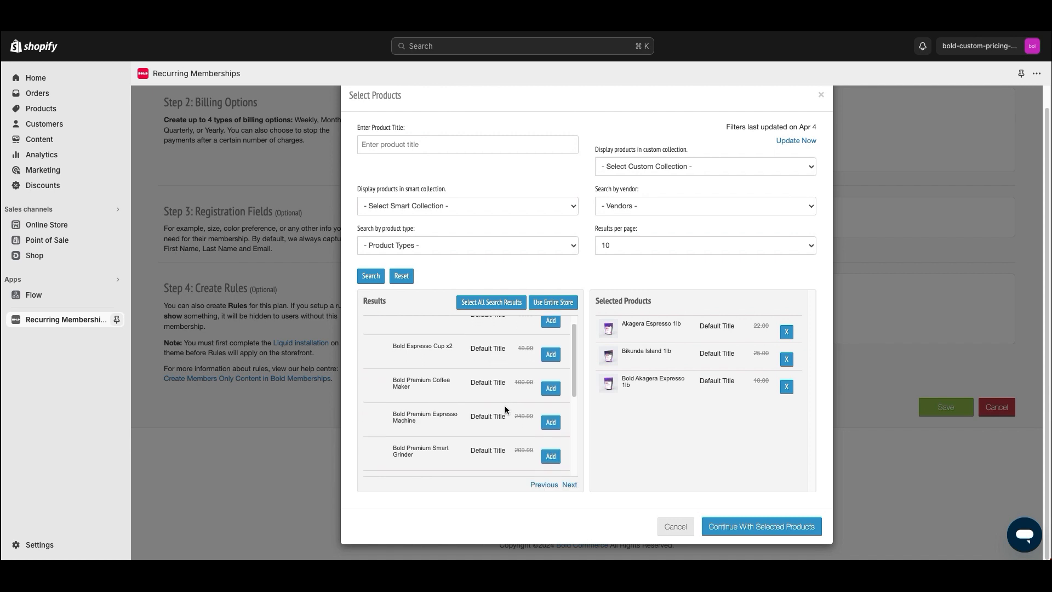
scroll(505, 405, up, 3)
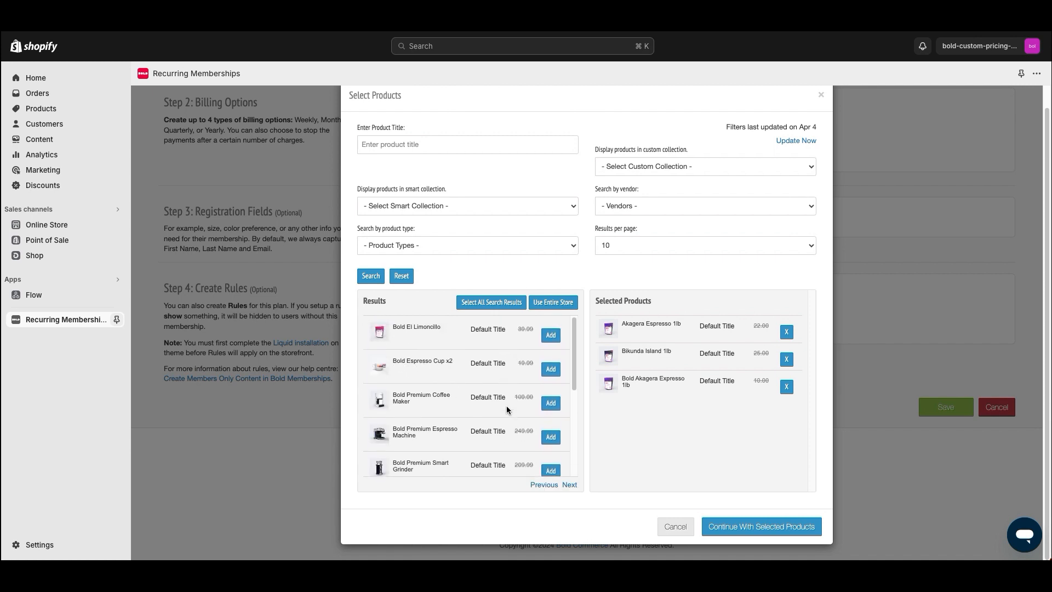
click(550, 334)
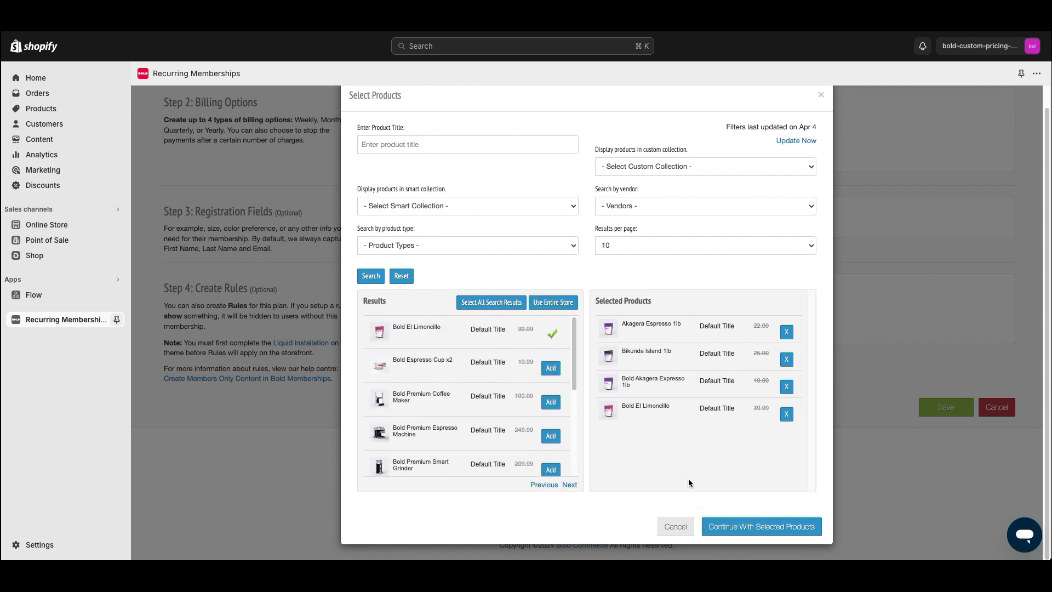
click(739, 527)
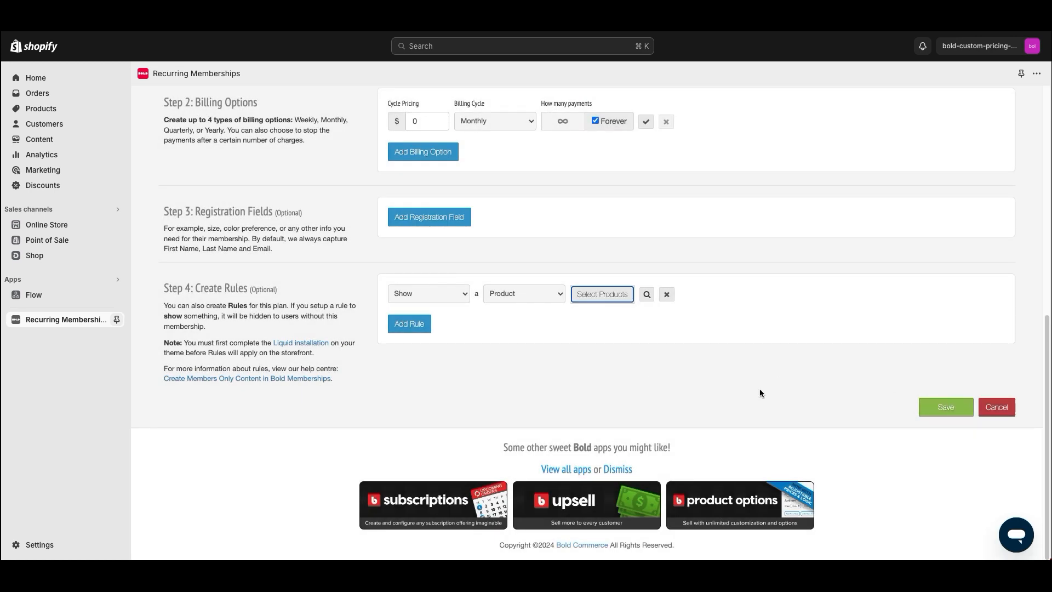
Add a second rule, try the Add to Cart Button and Page content types, then delete it
click(394, 325)
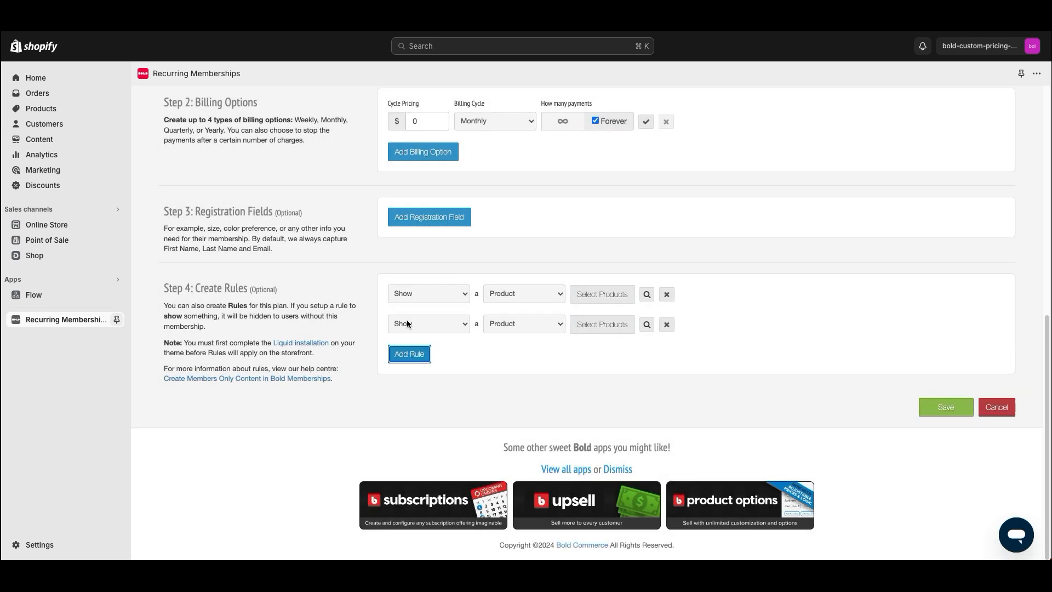
click(521, 325)
click(524, 378)
click(515, 317)
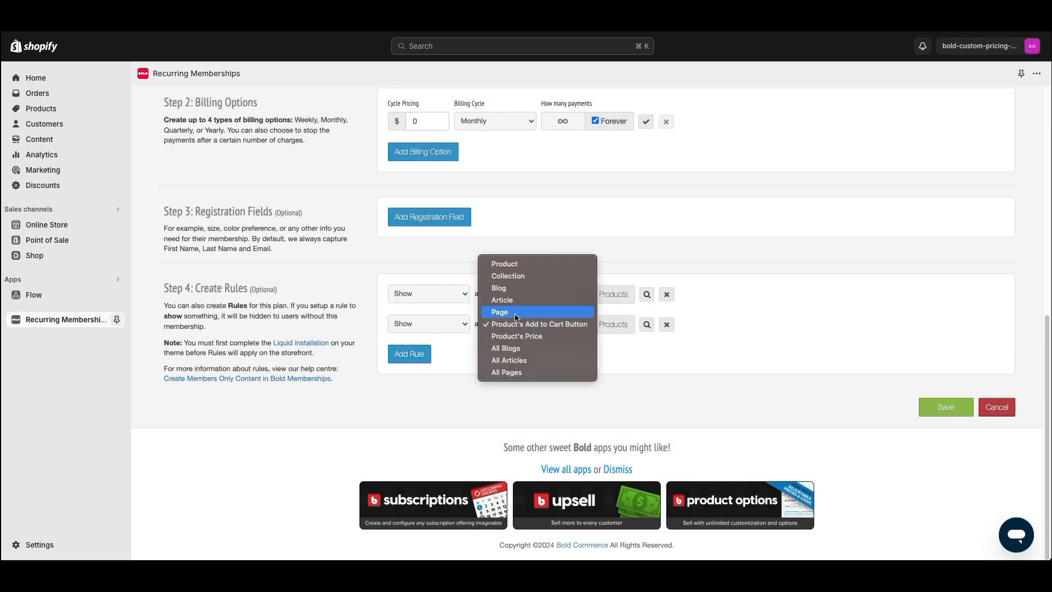
click(514, 314)
click(527, 318)
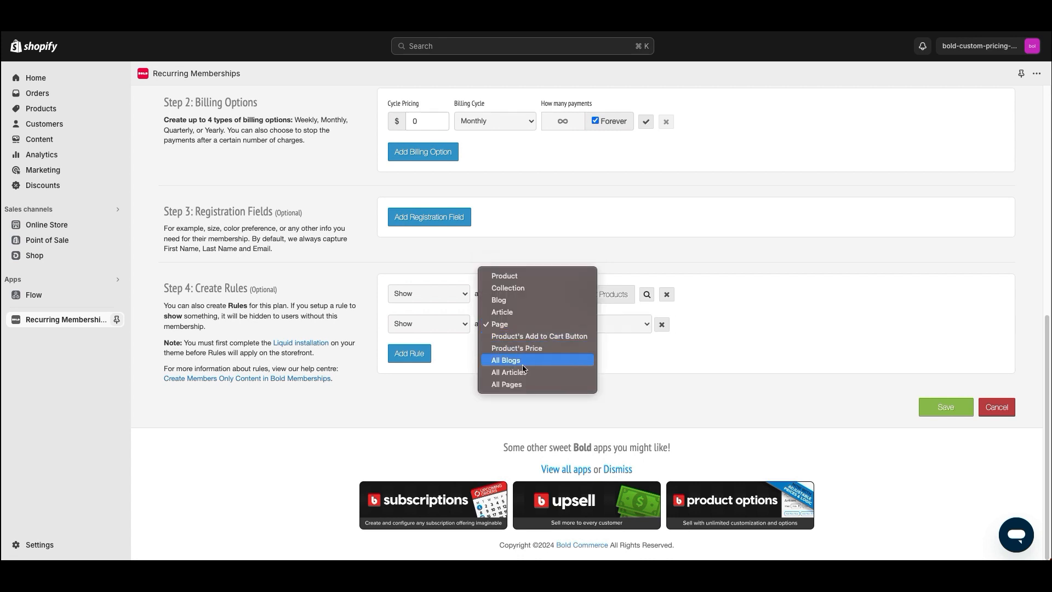
click(281, 289)
click(661, 325)
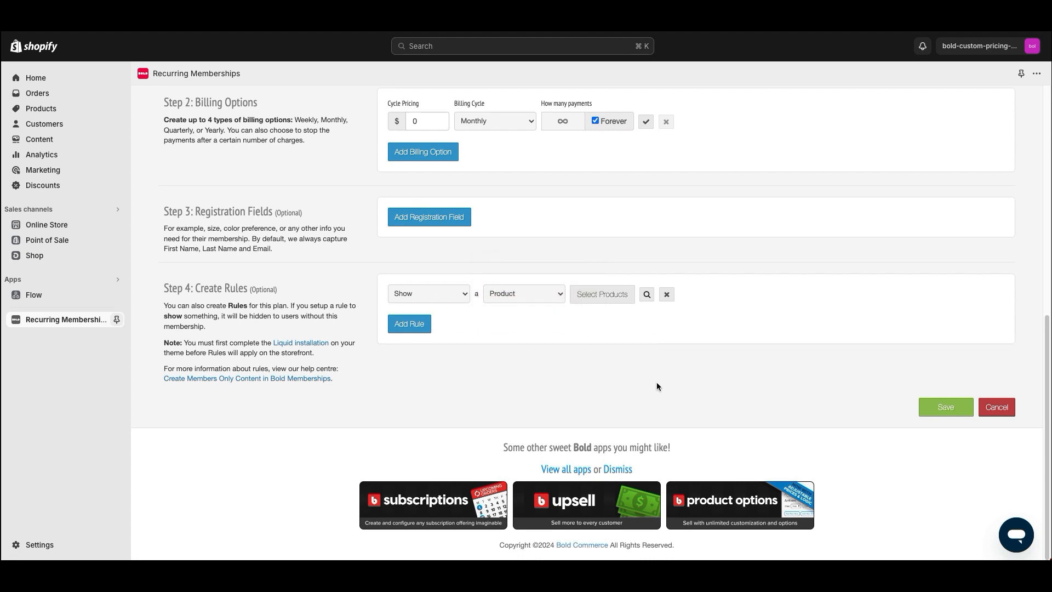
Save the VIP Program plan and dismiss the widget reminder
click(953, 408)
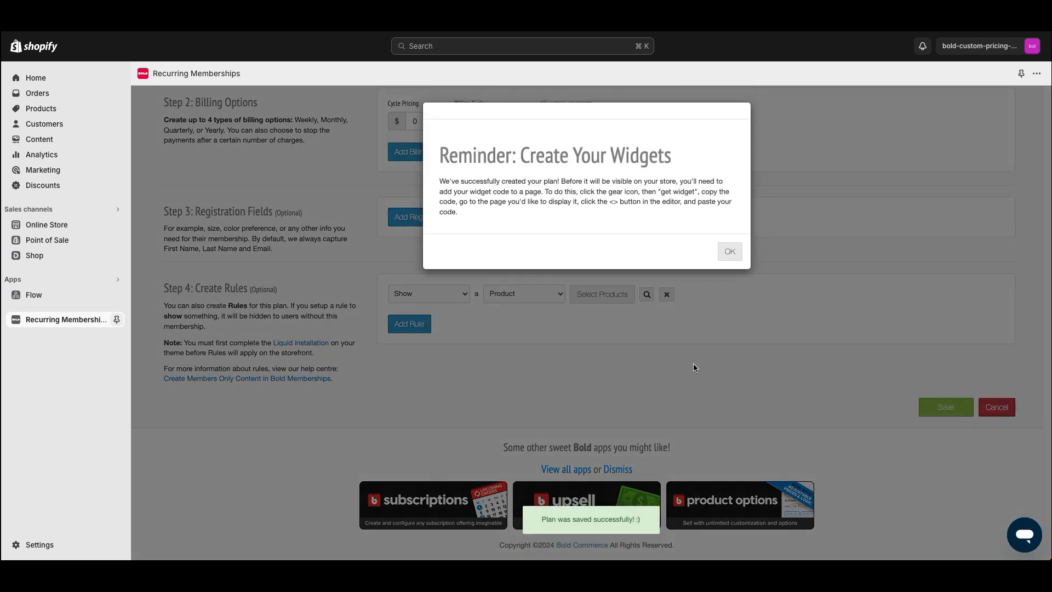
drag(463, 206, 489, 165)
click(489, 165)
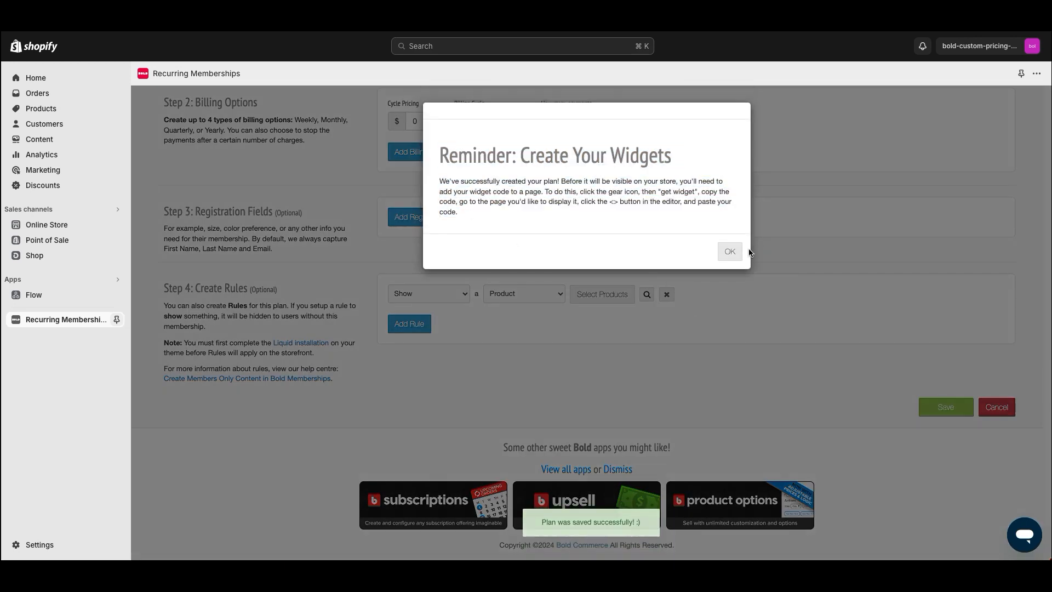
click(733, 253)
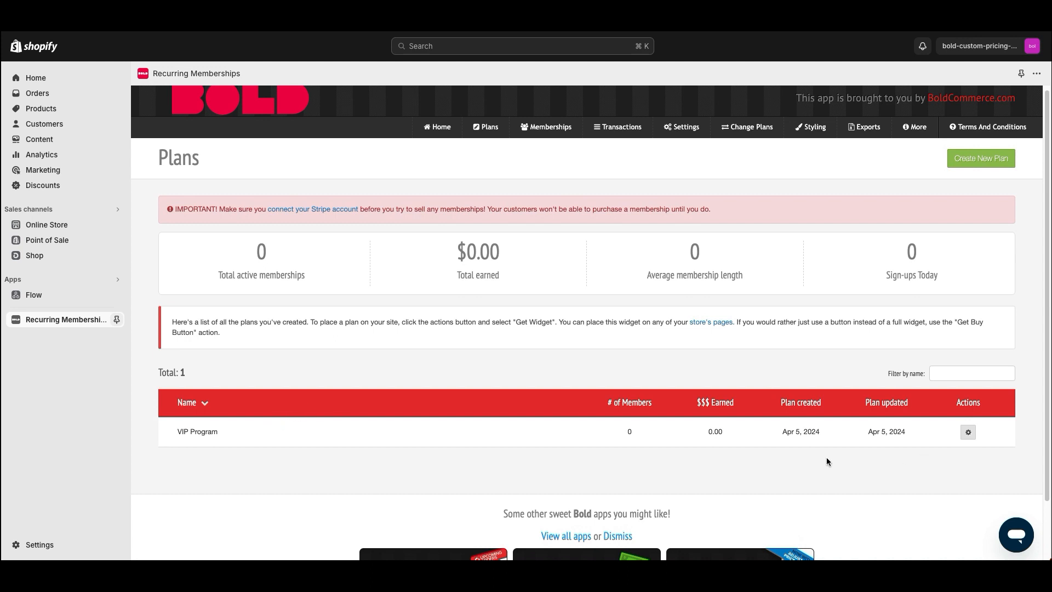
Preview the VIP Program's widget embed code and its signup button code
click(968, 433)
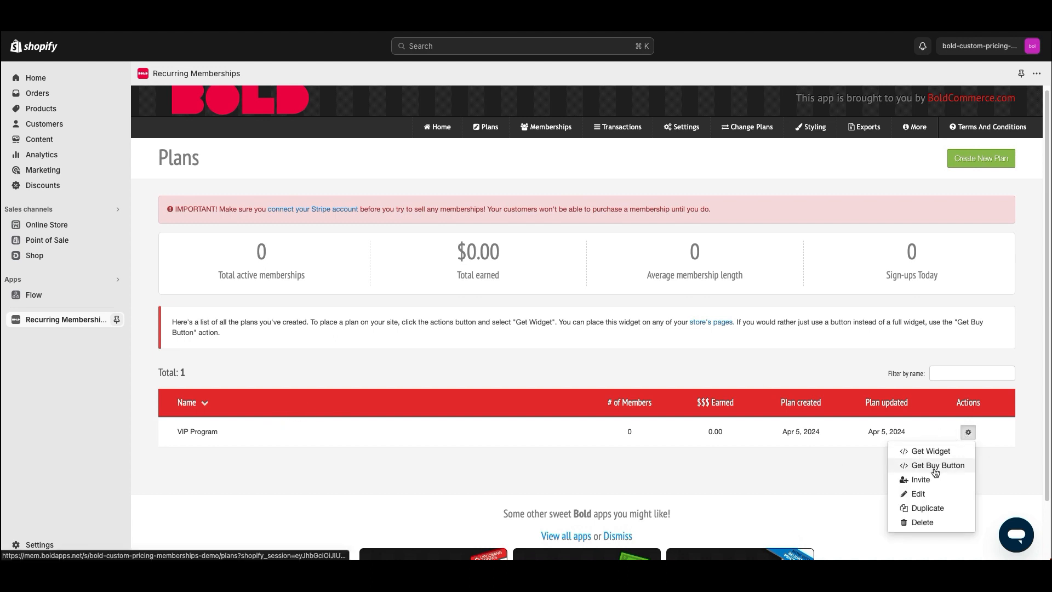
click(926, 451)
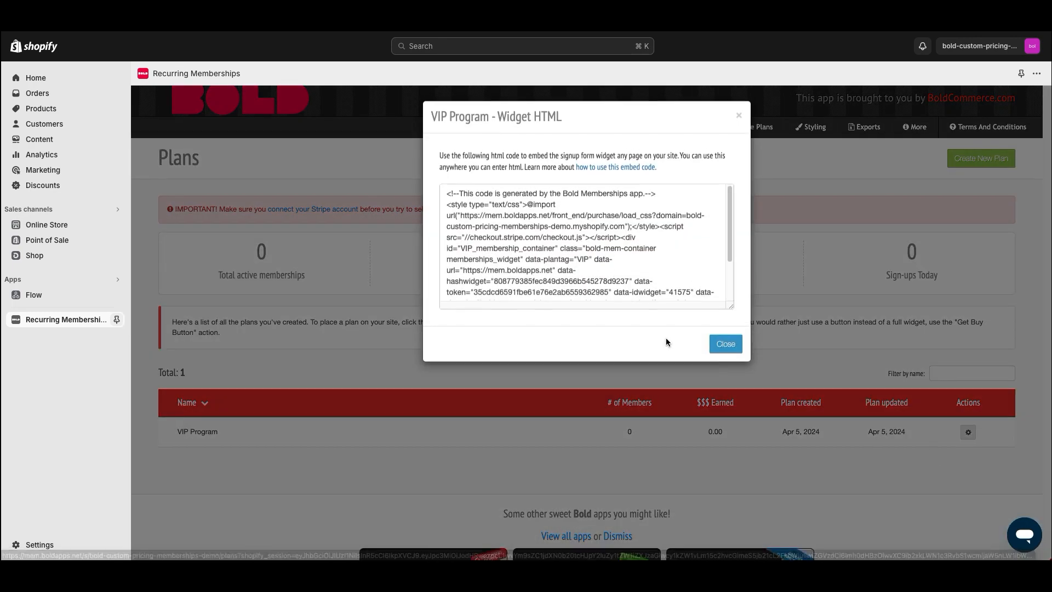
click(498, 226)
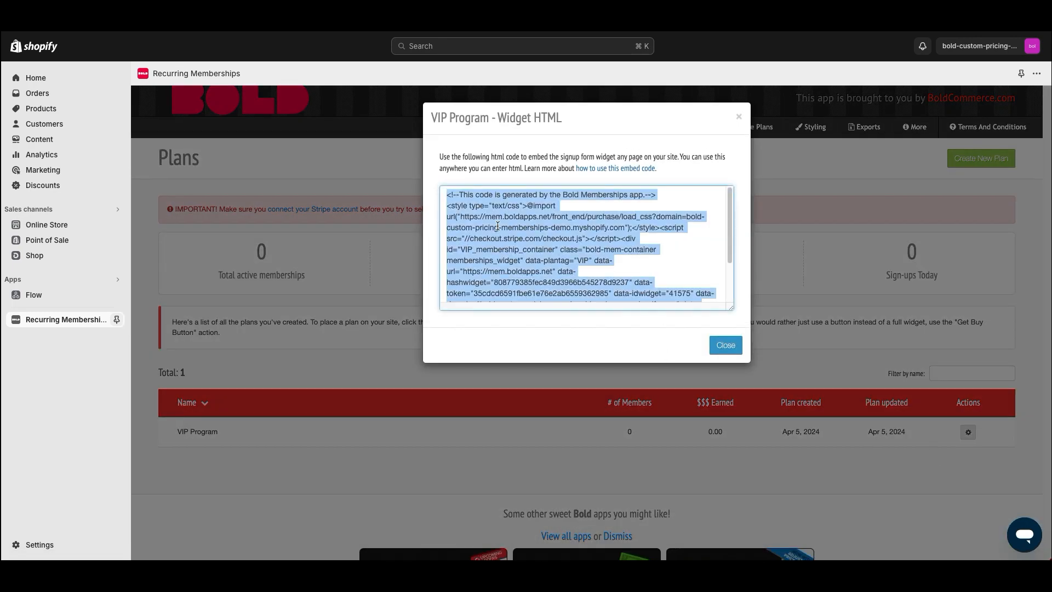
click(715, 345)
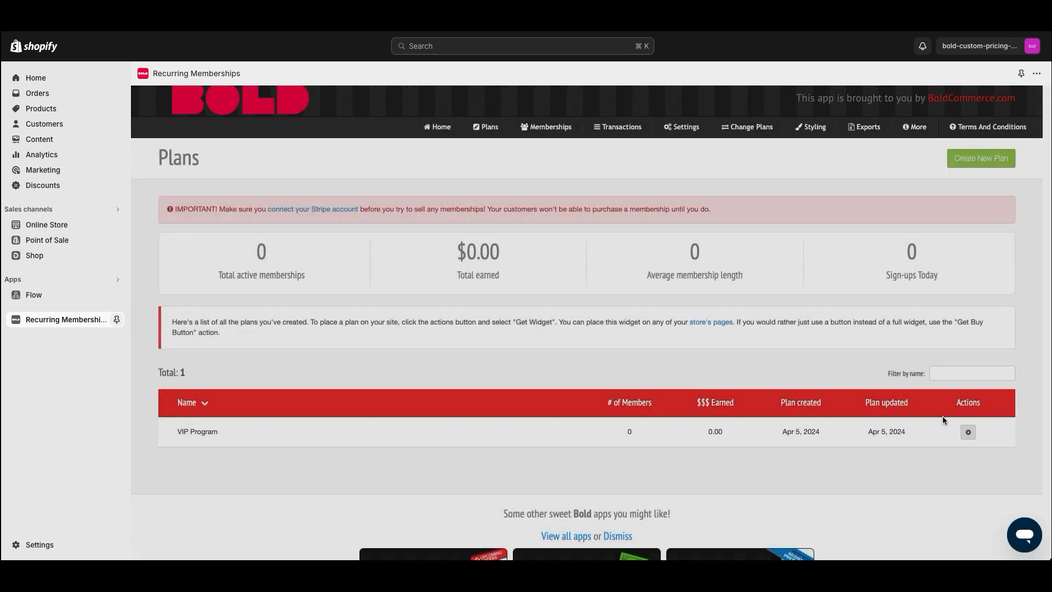
click(968, 431)
click(949, 465)
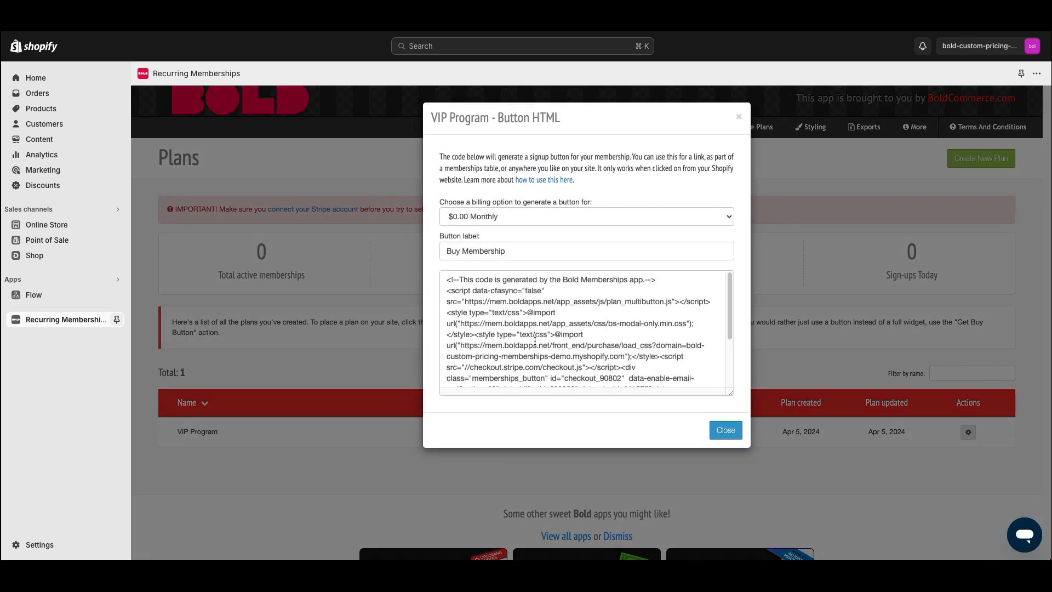
click(738, 116)
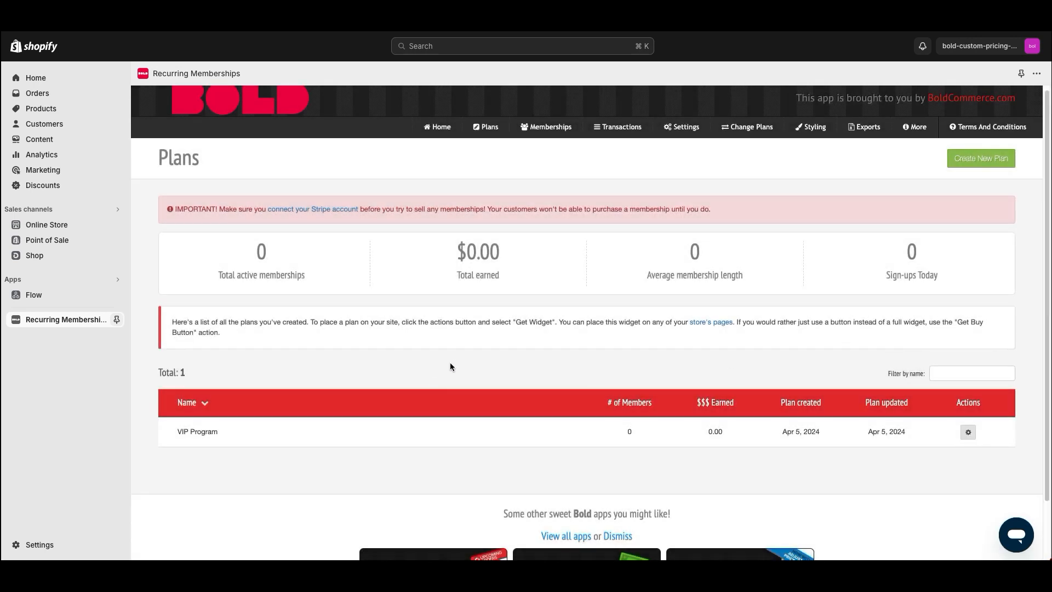
Reopen the VIP Program widget code, select all of it to copy, and close the window
click(968, 432)
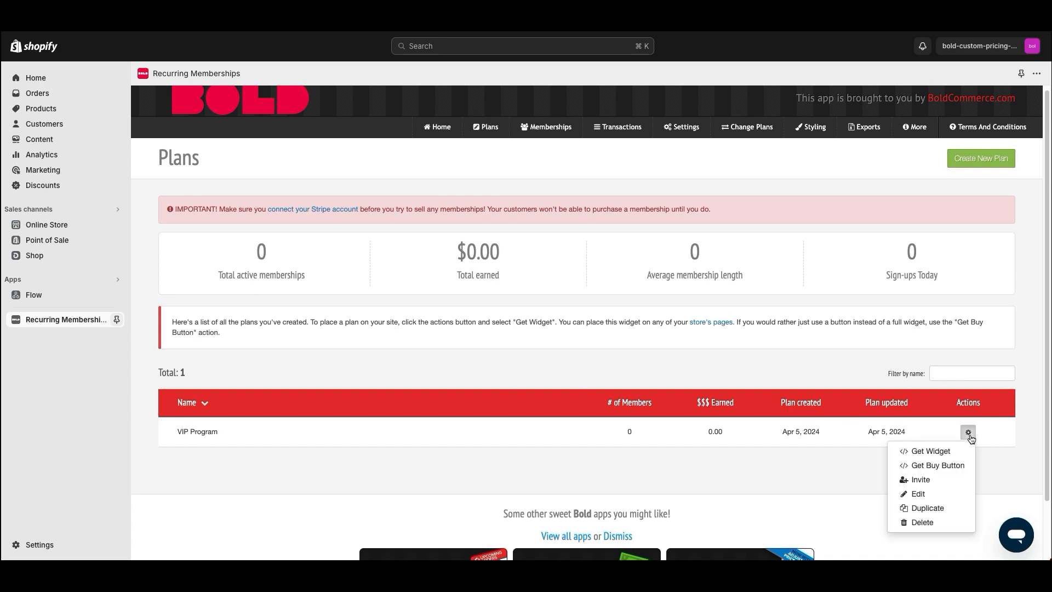
click(940, 450)
click(513, 270)
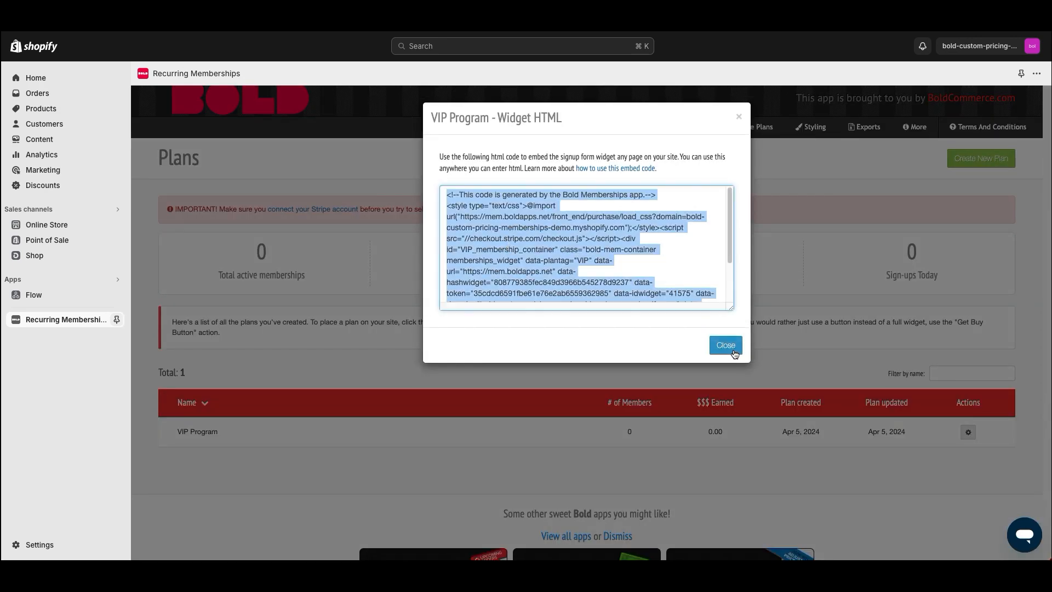
click(726, 328)
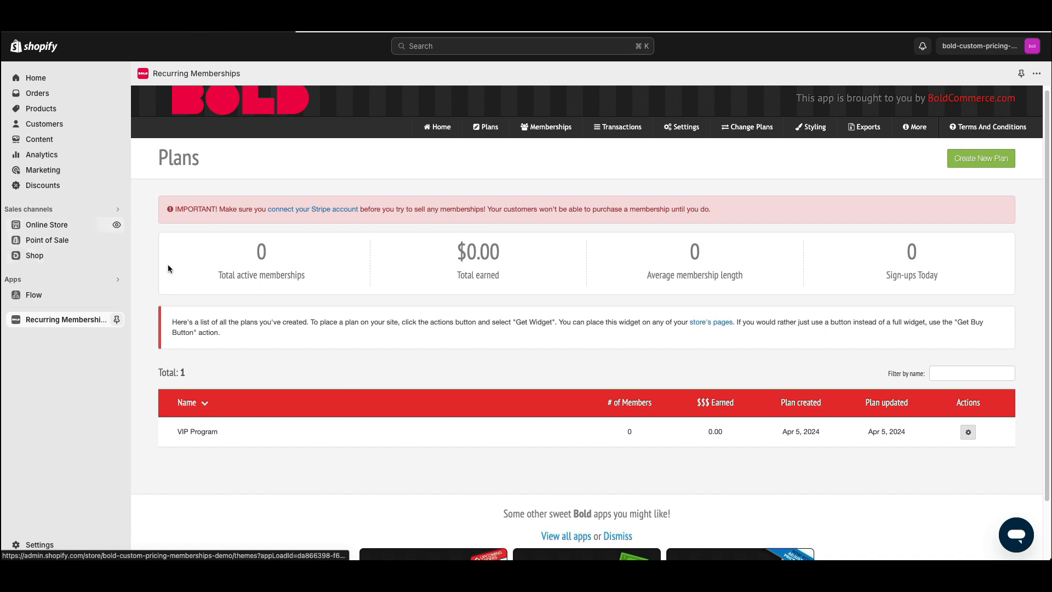
Add a 'Membership Program' page, paste the widget code into its HTML content, and save
click(45, 225)
click(68, 271)
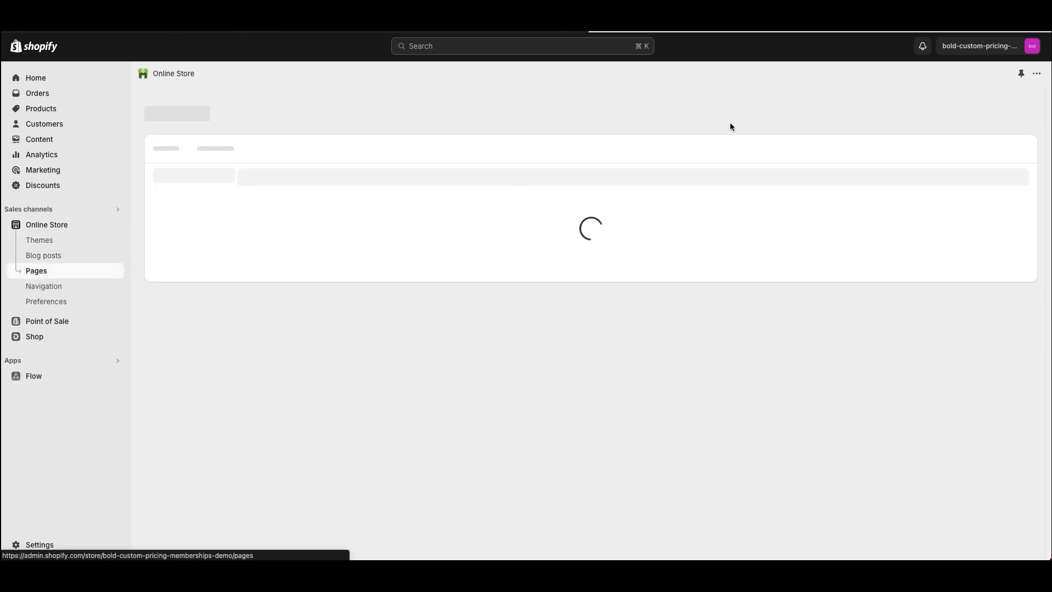
click(1011, 106)
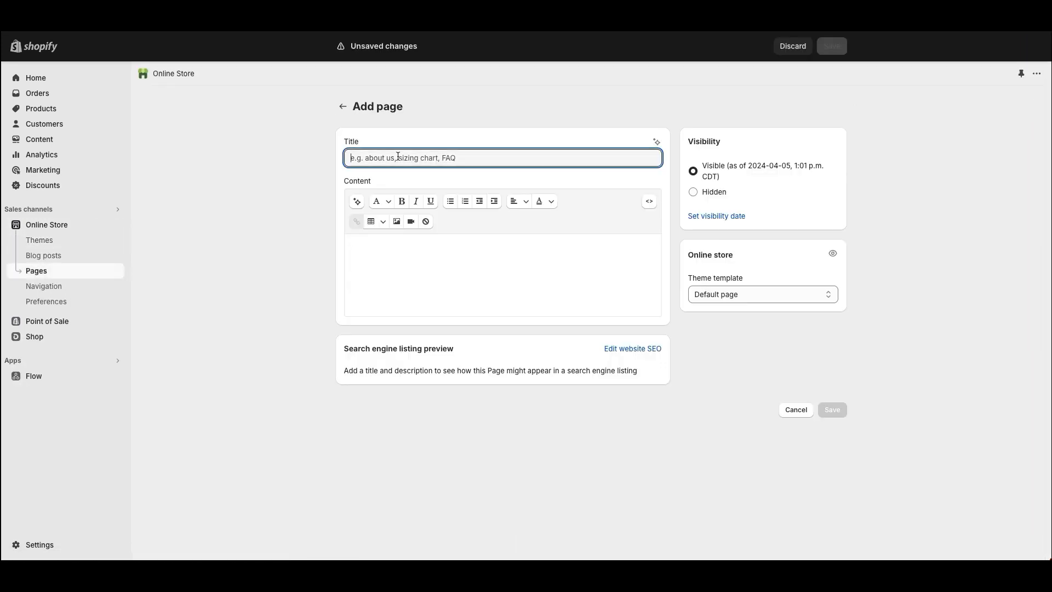
text(Membership Program)
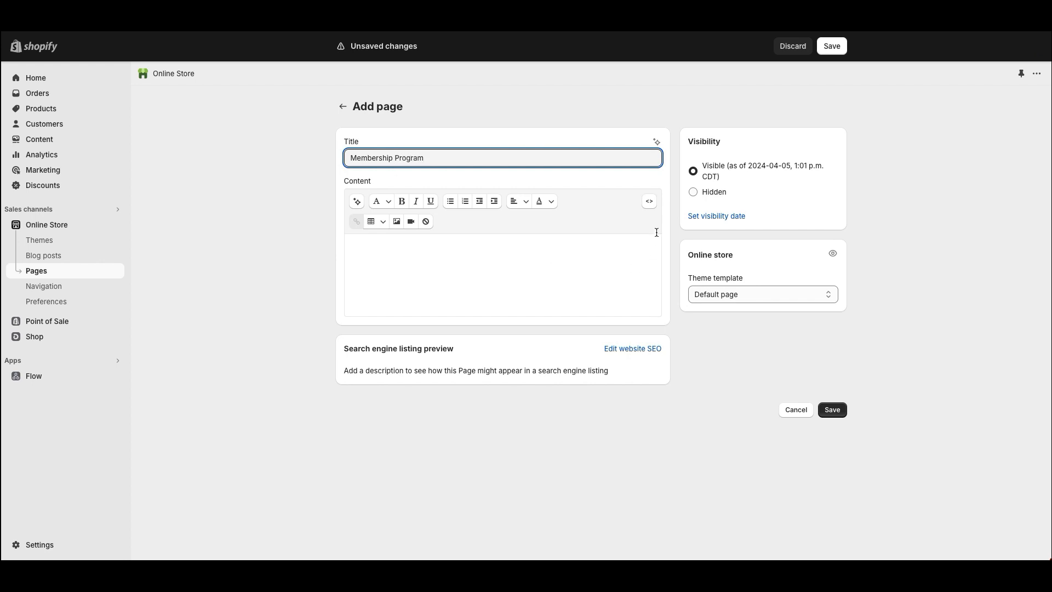
click(649, 202)
key(ctrl+v)
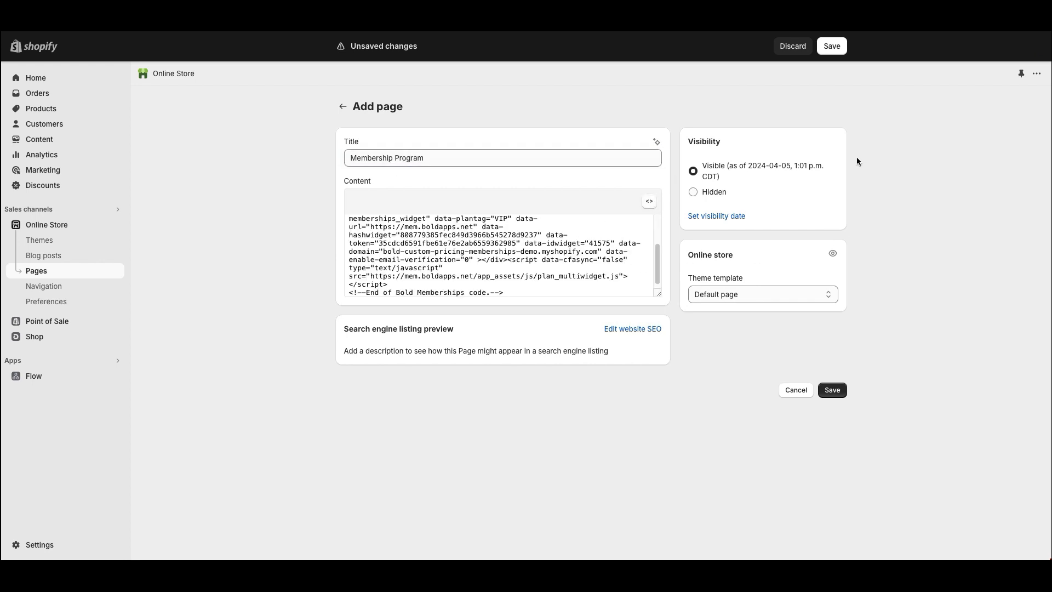
click(831, 46)
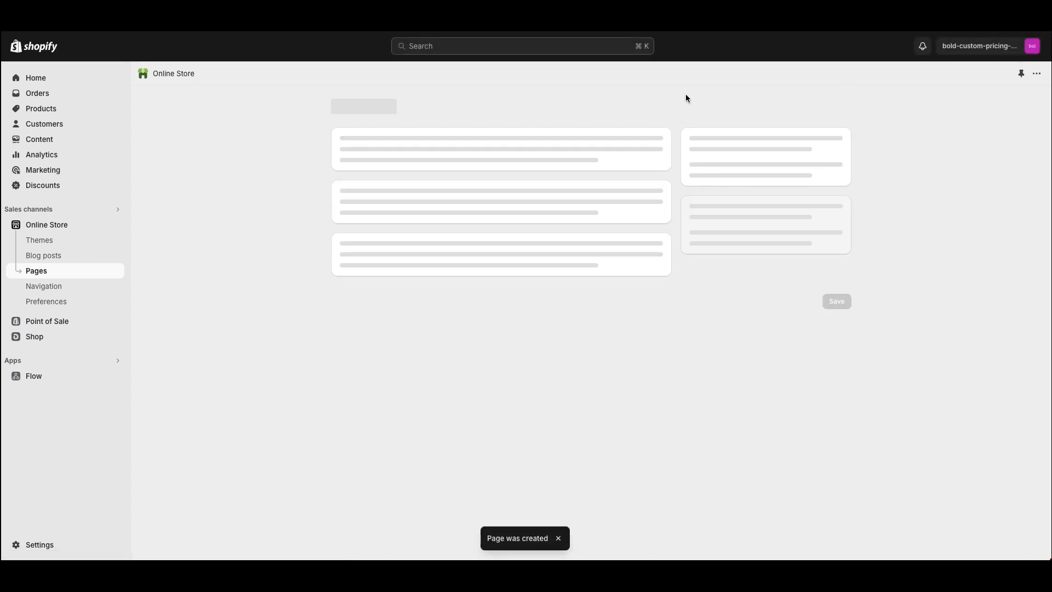
On the live page, join VIP Program free with the member's first name, last name and email
click(784, 106)
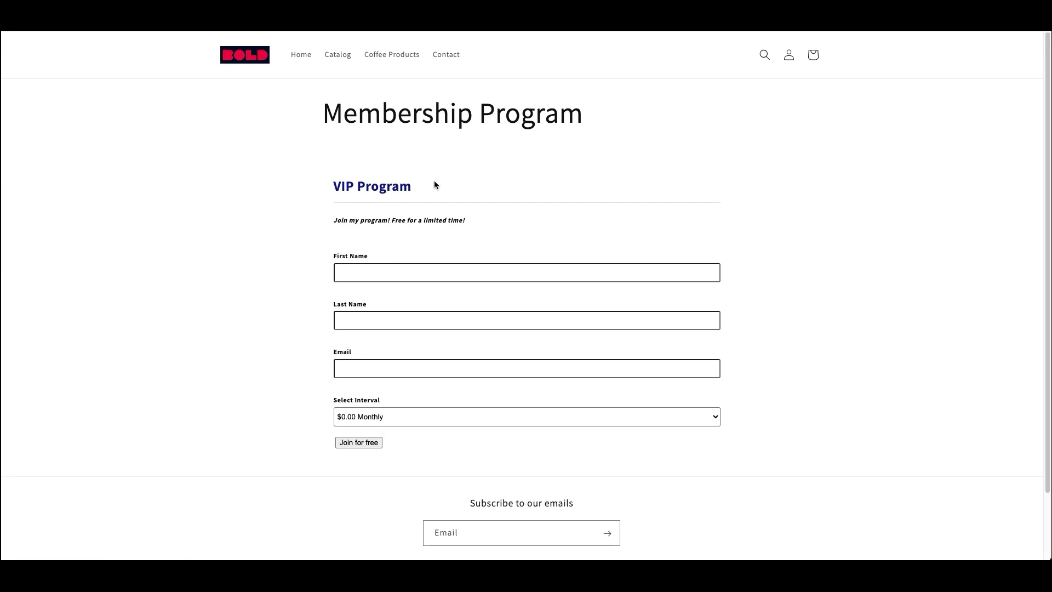
click(369, 268)
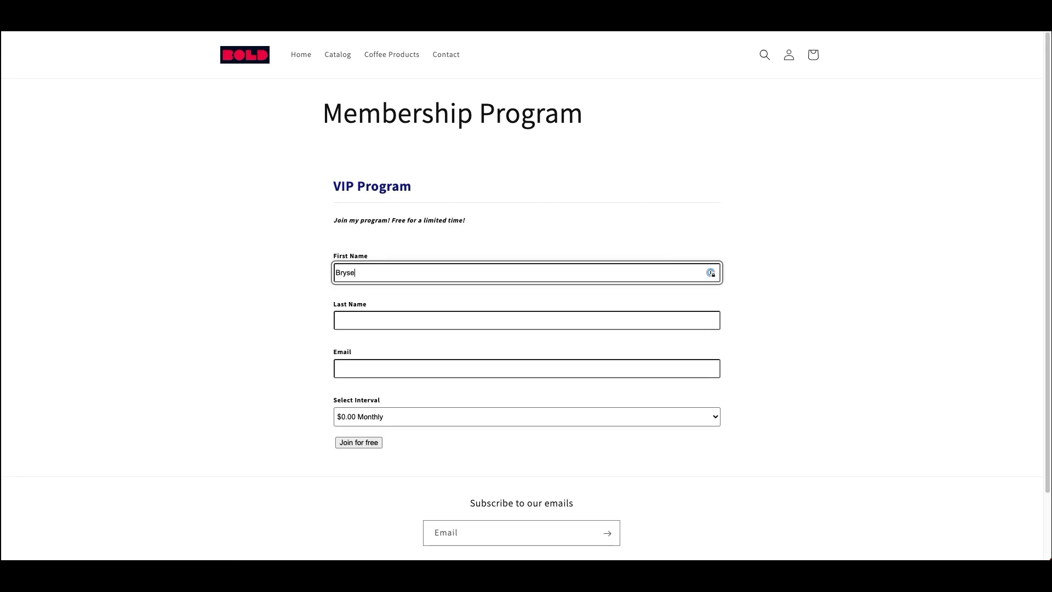
key(Tab)
key(Tab)
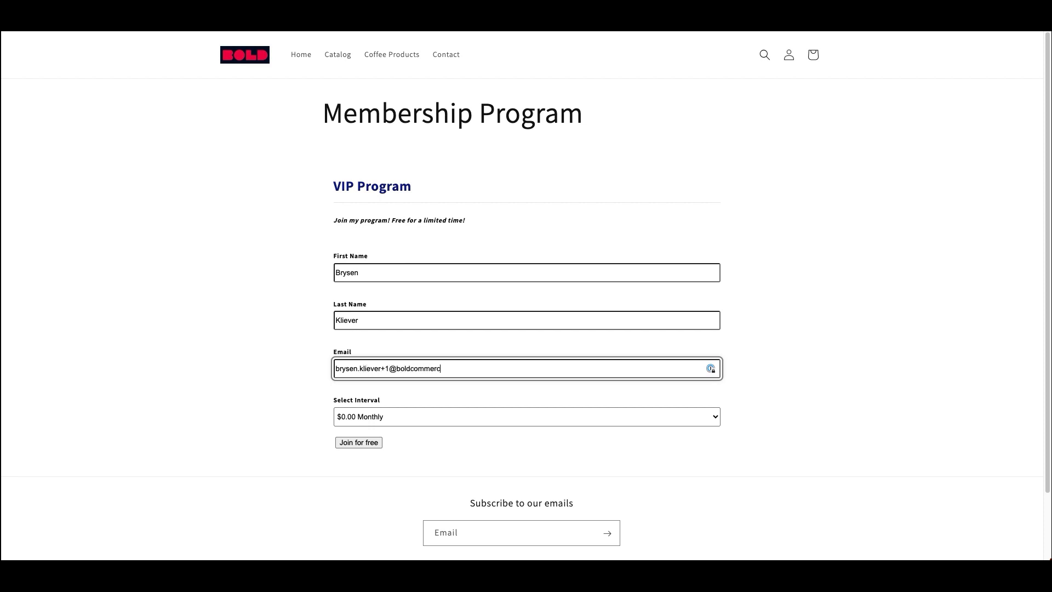
click(356, 442)
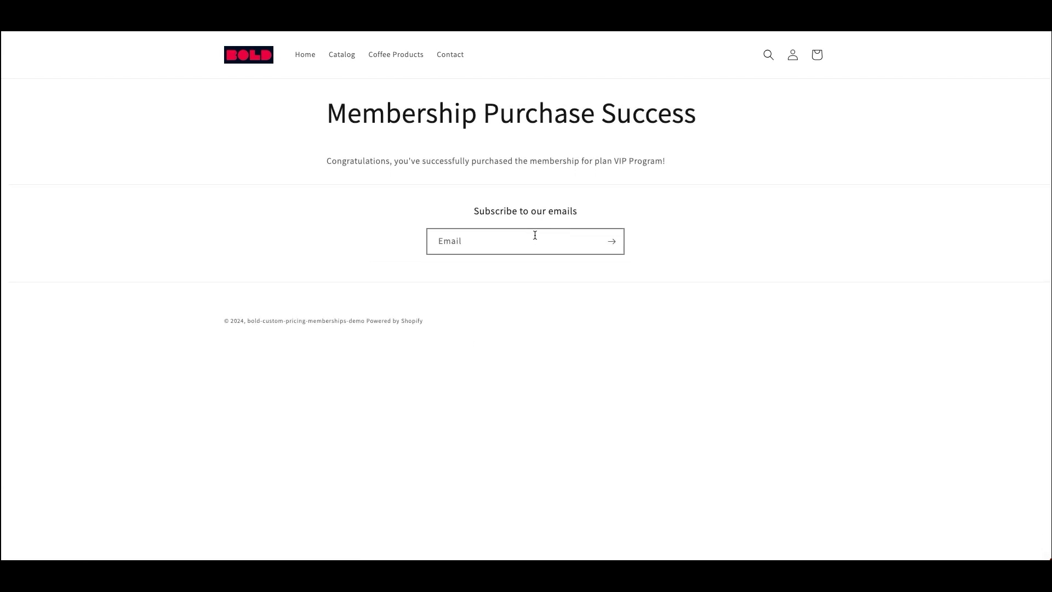
click(793, 57)
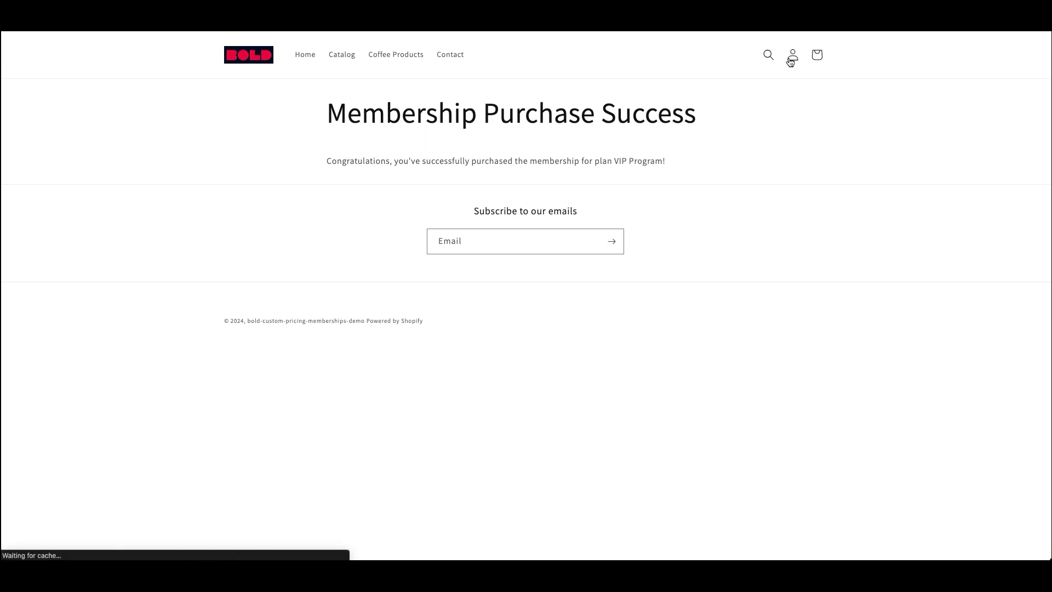
drag(489, 133, 712, 222)
Browse the Coffee Products collection before signing in
click(712, 222)
click(408, 60)
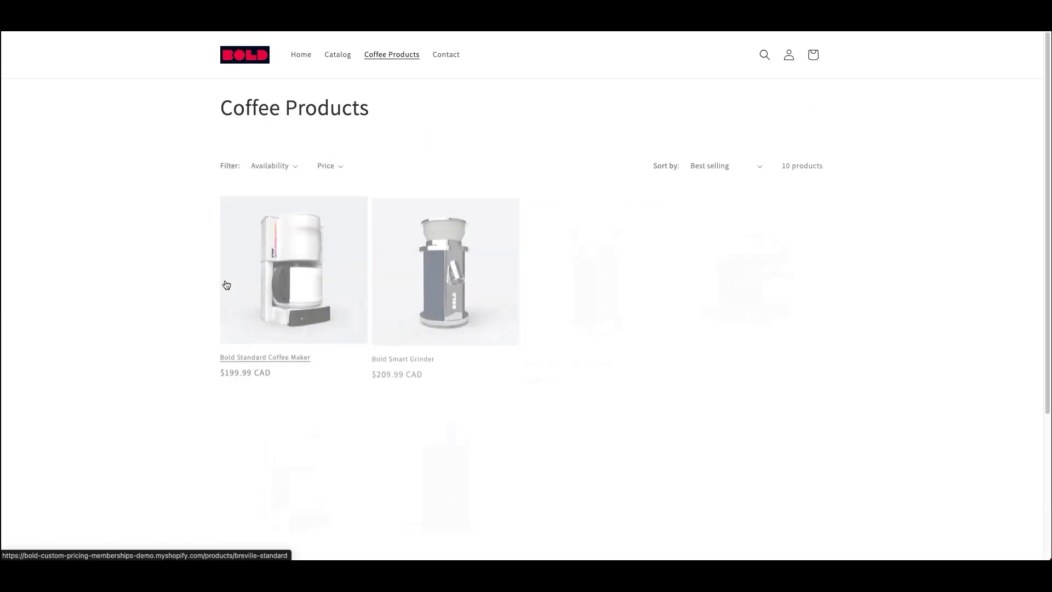
scroll(244, 296, down, 1)
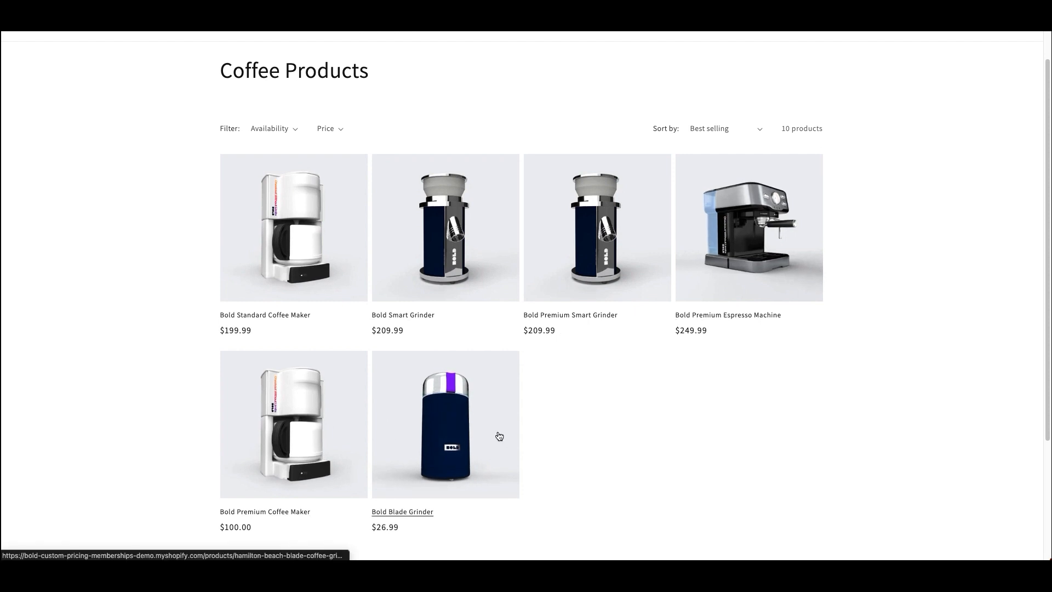
scroll(356, 399, up, 1)
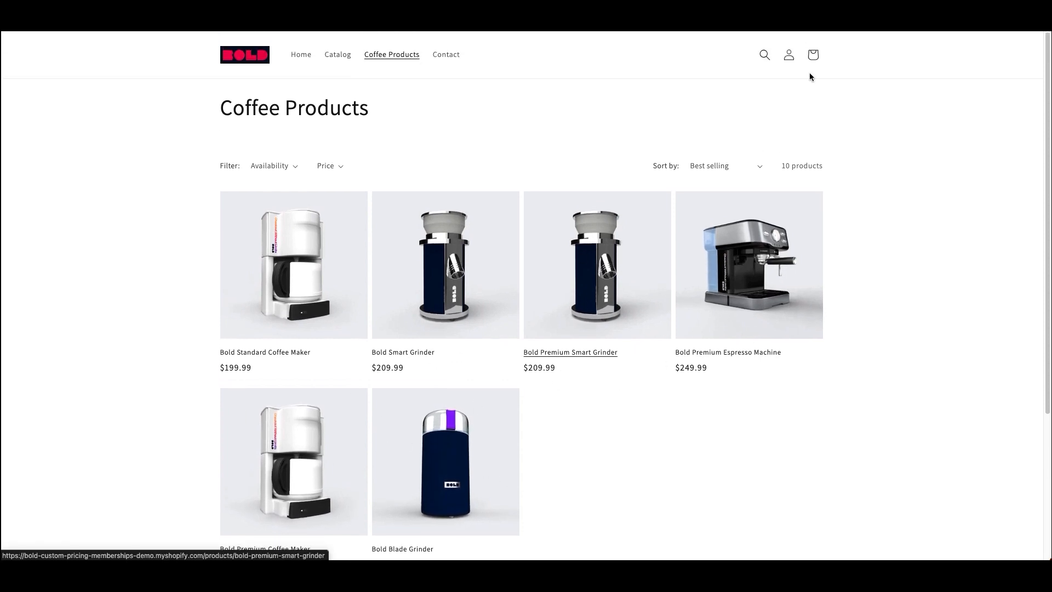
Log in to the storefront with the new member's email and password
click(792, 55)
click(475, 165)
click(472, 195)
click(467, 200)
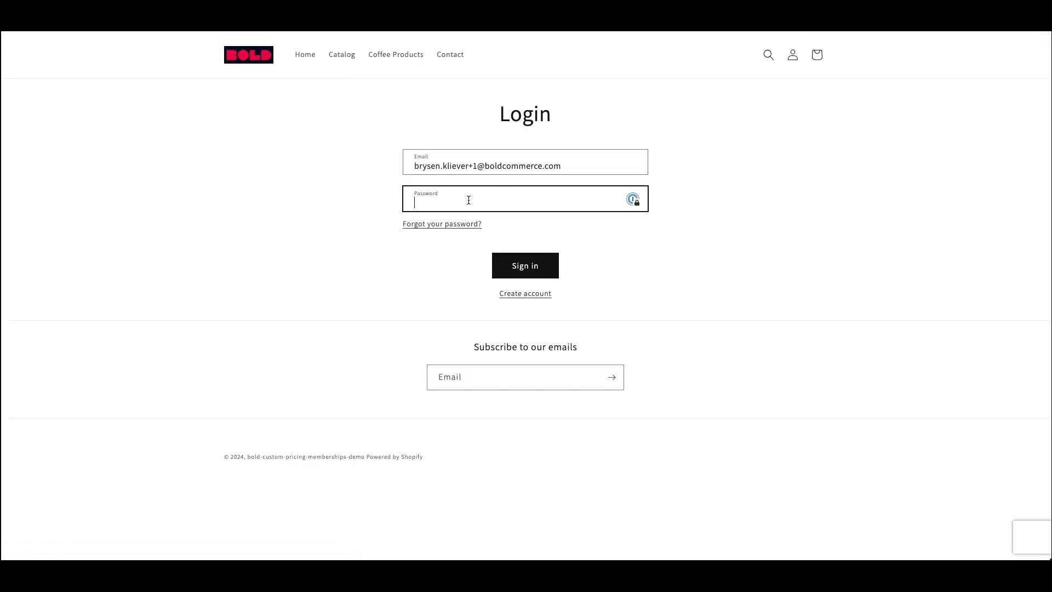
text(••••••••)
key(Return)
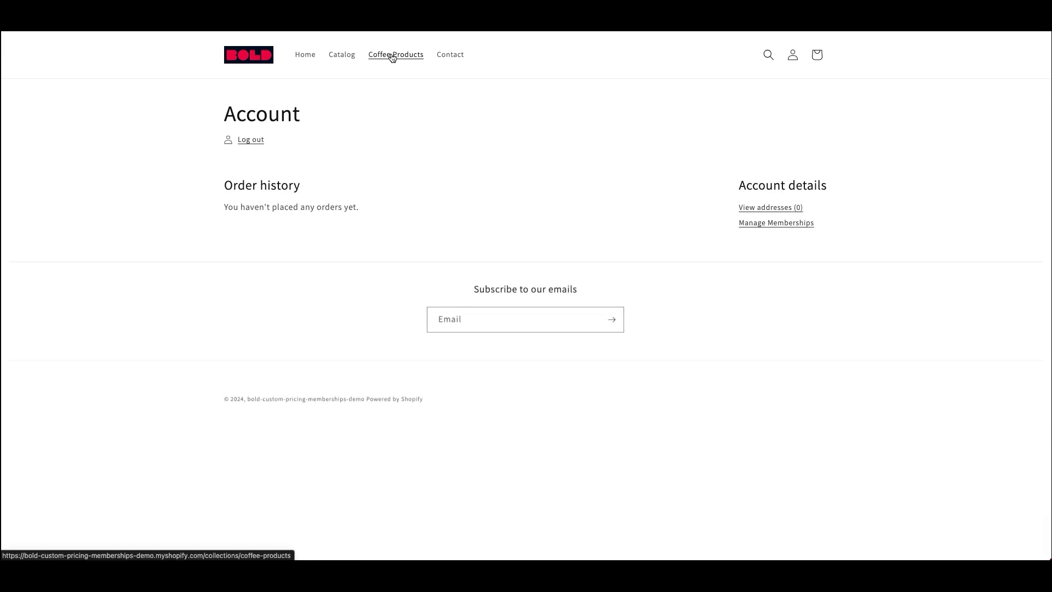
View Coffee Products as the member, showing 30%-off VIP prices like $139.99
click(389, 54)
scroll(188, 216, down, 3)
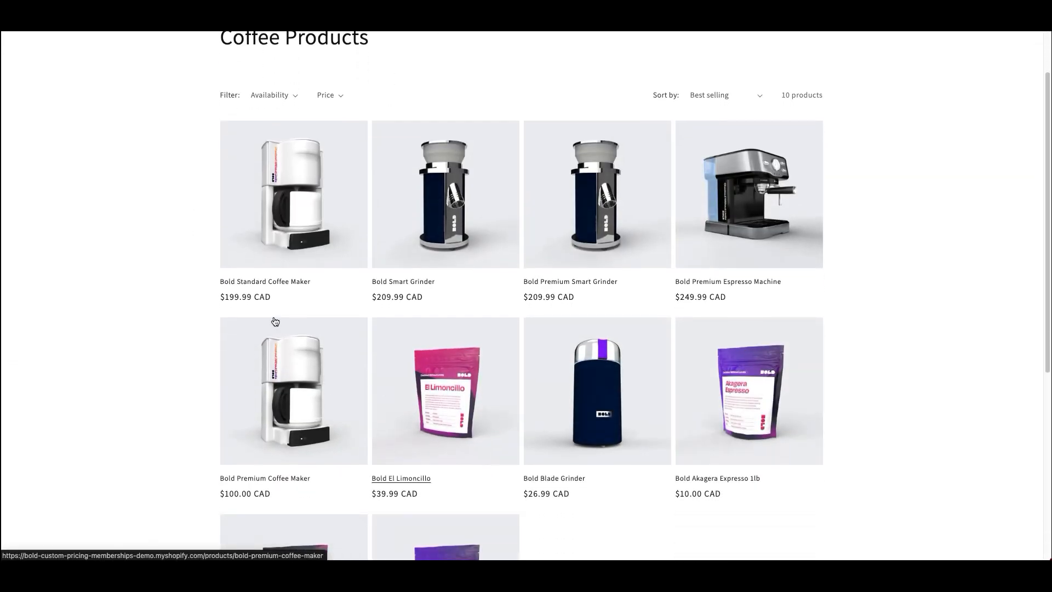
scroll(412, 370, down, 5)
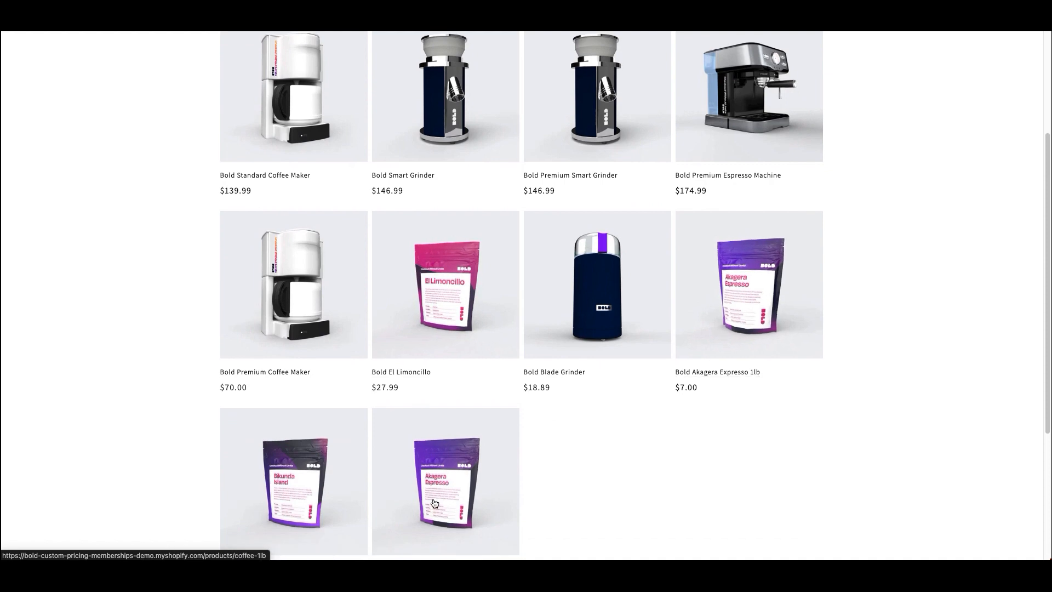
scroll(440, 351, up, 3)
scroll(440, 351, up, 3)
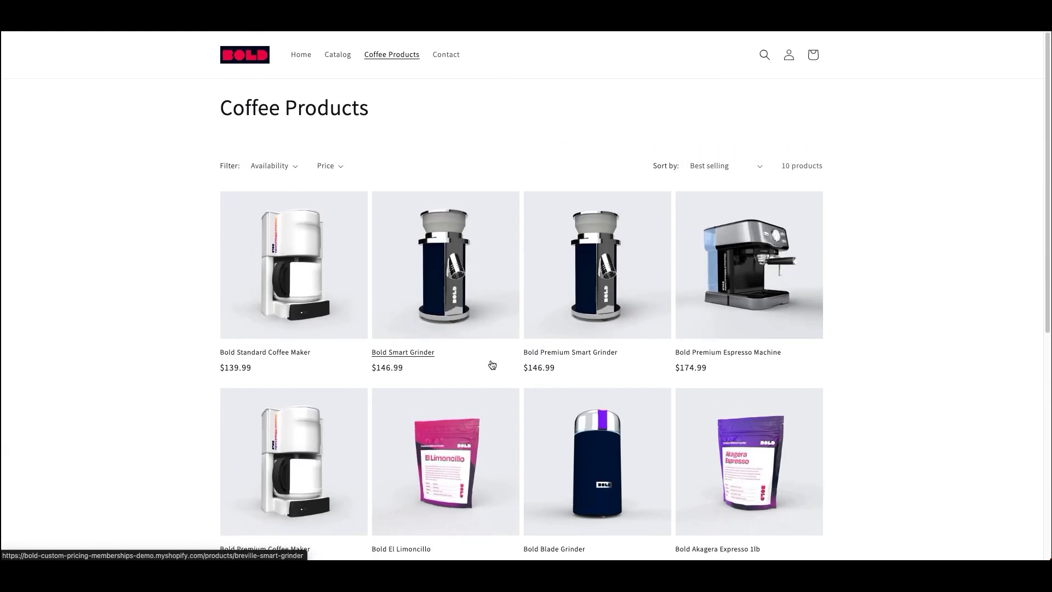